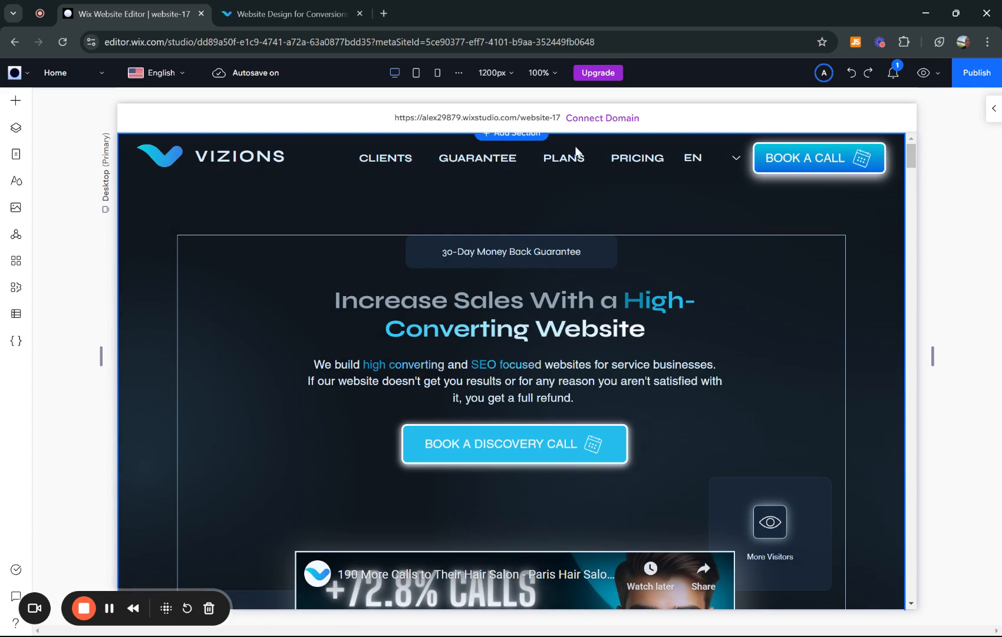
- Check the live reference site and delete the existing horizontal menu from the header in the Wix Studio editor
left_click(271, 9)
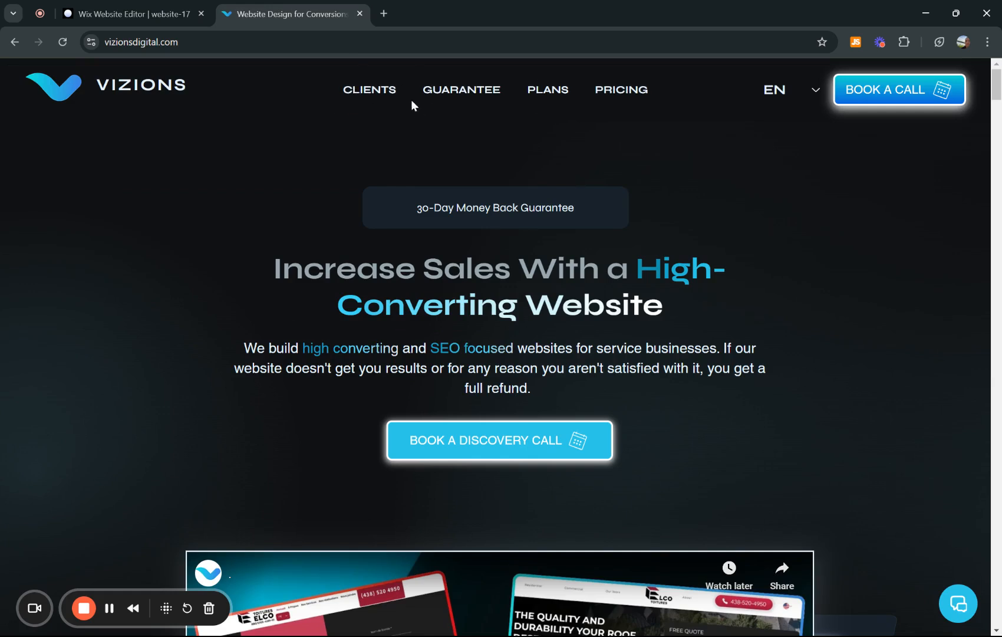
left_click(172, 7)
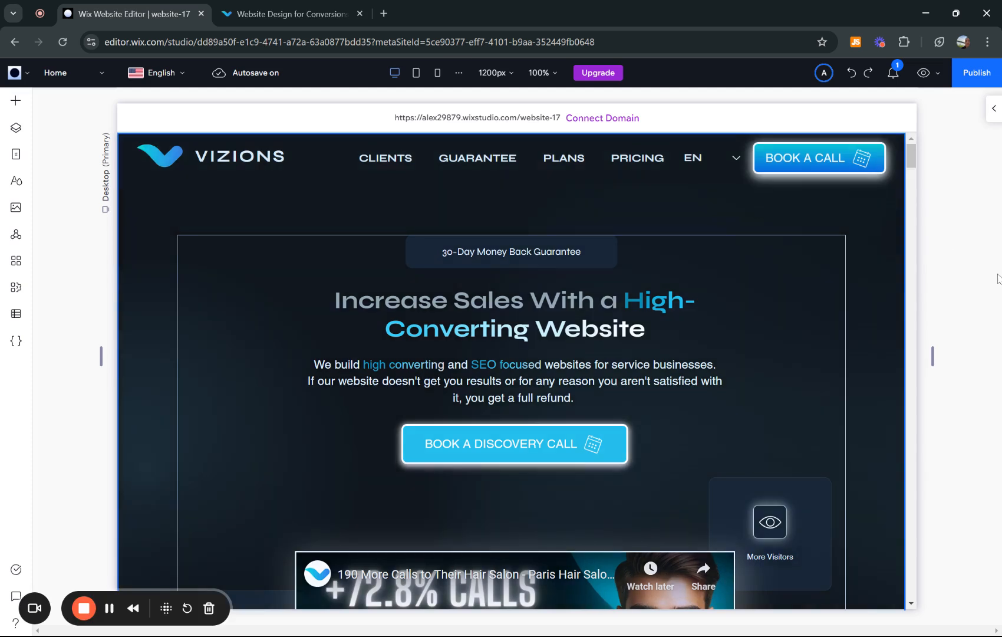
left_click(497, 164)
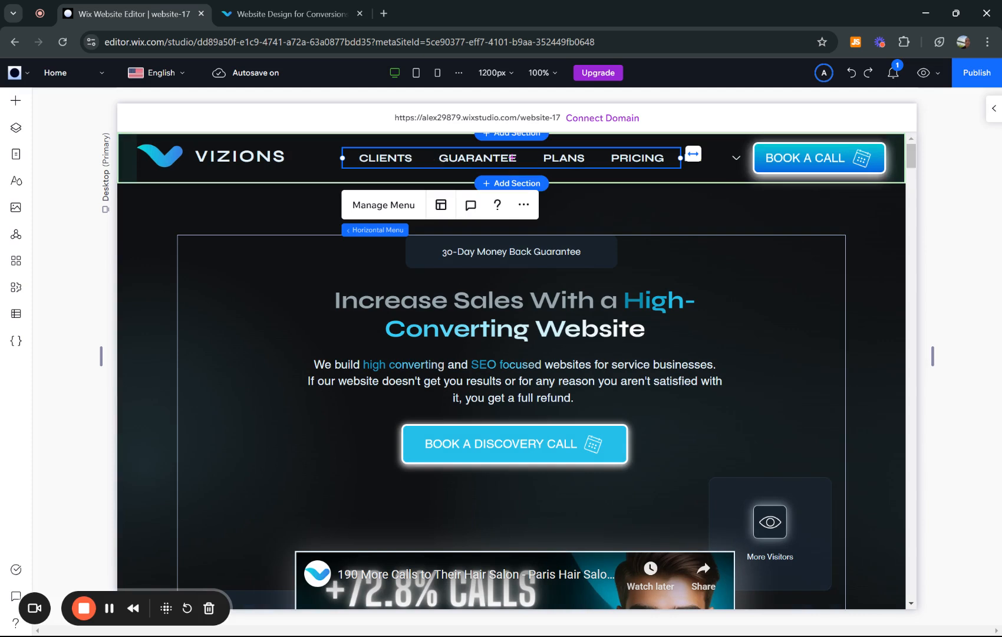
key("Delete")
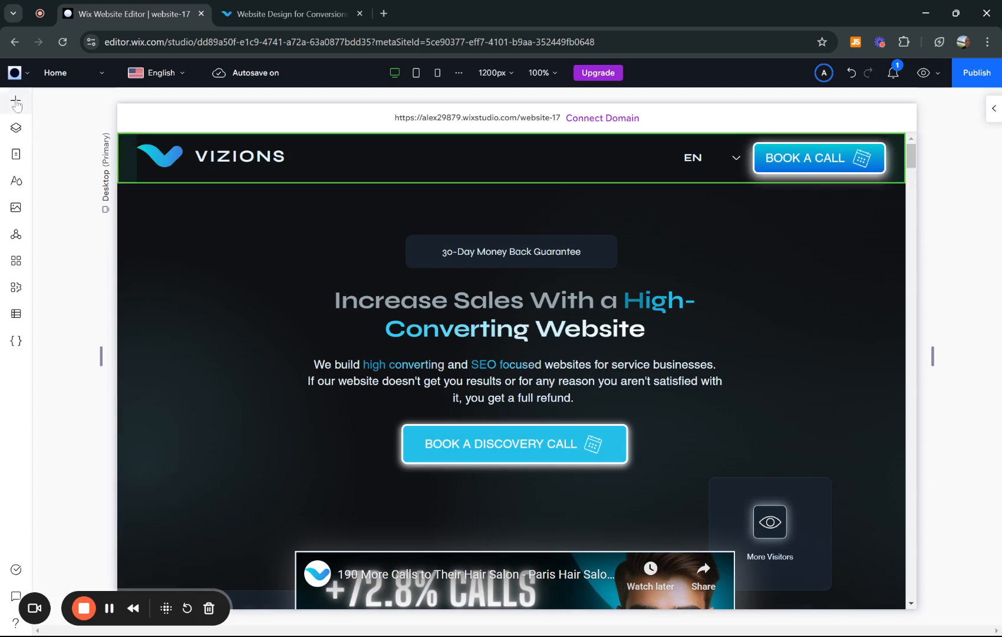
- Add the first horizontal menu style, with the underlined Home item, to the middle of the header
left_click(16, 103)
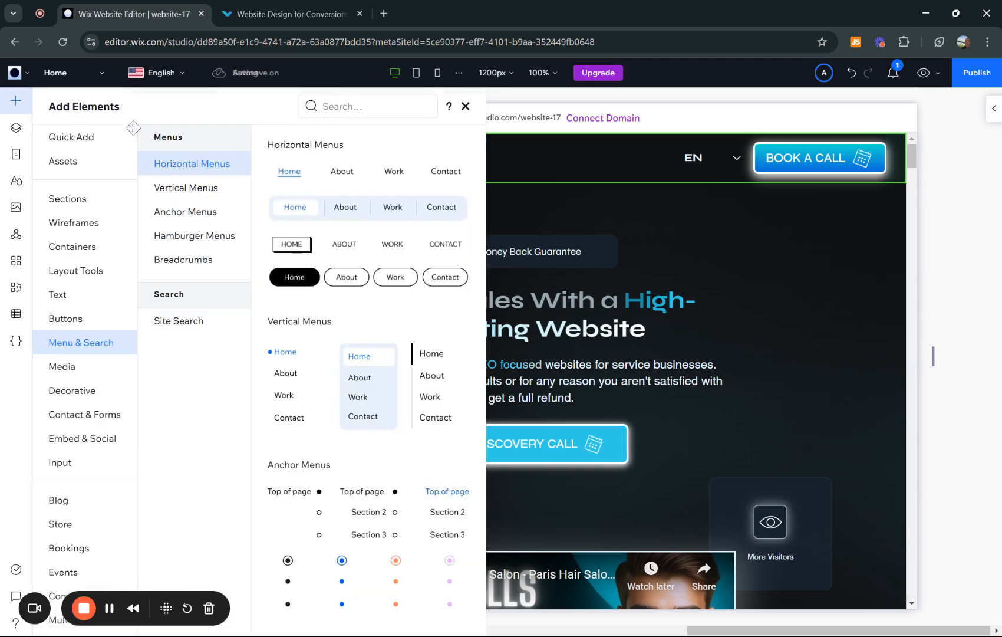
left_click(69, 136)
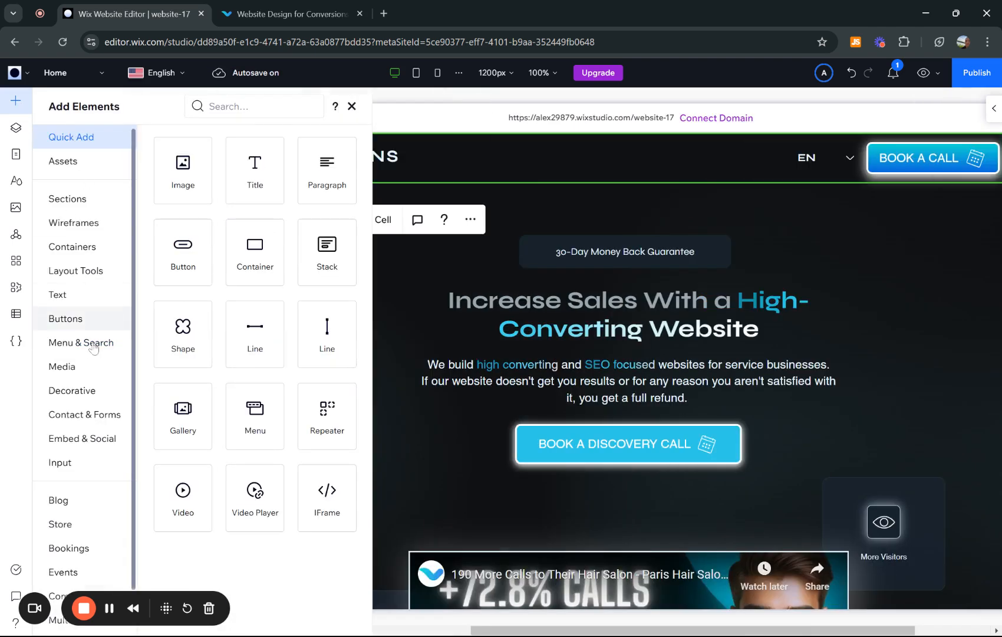
left_click(76, 345)
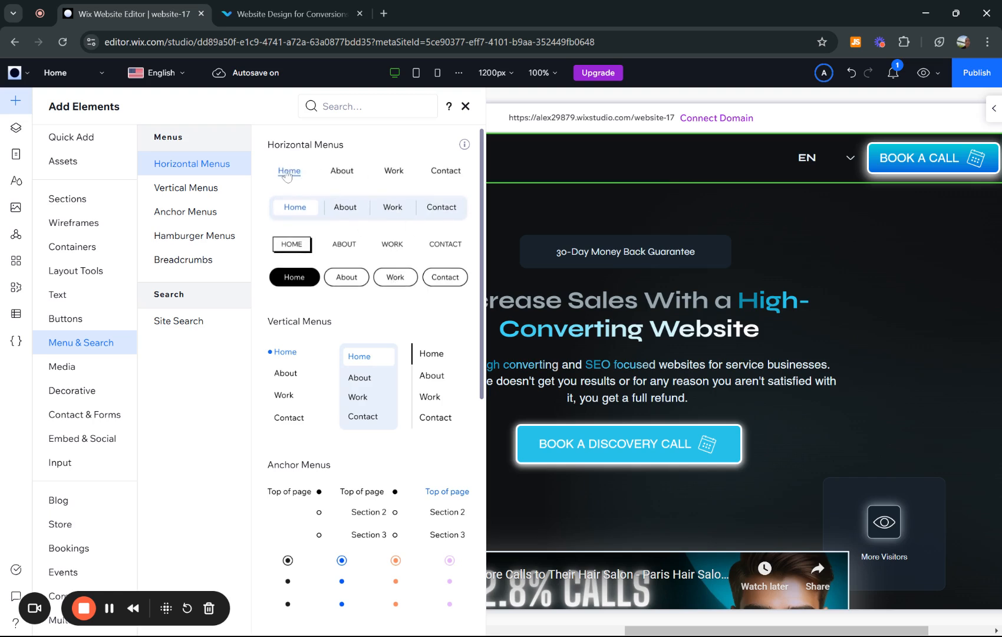
left_click_drag(435, 172, 482, 158)
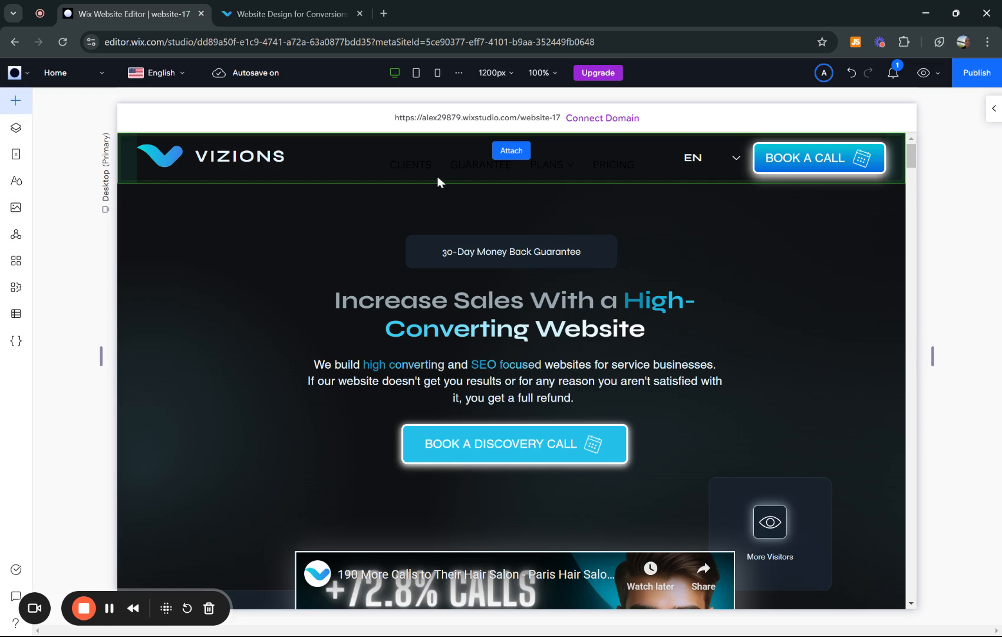
- Set the text color of the new menu's items to white (#FFFFFF) in the Regular state
left_click(993, 110)
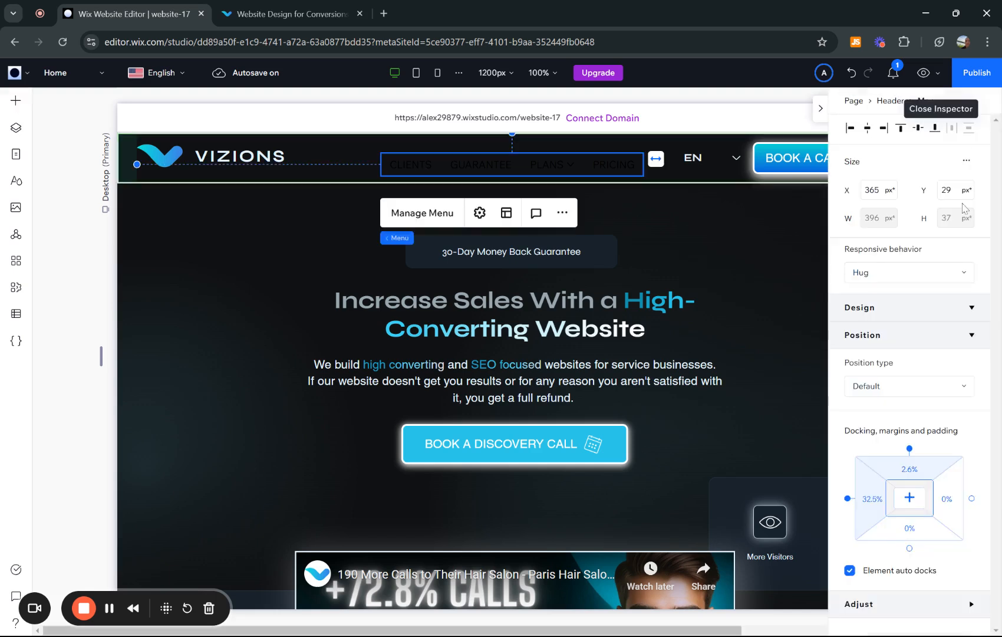
scroll(949, 303, "down", 3)
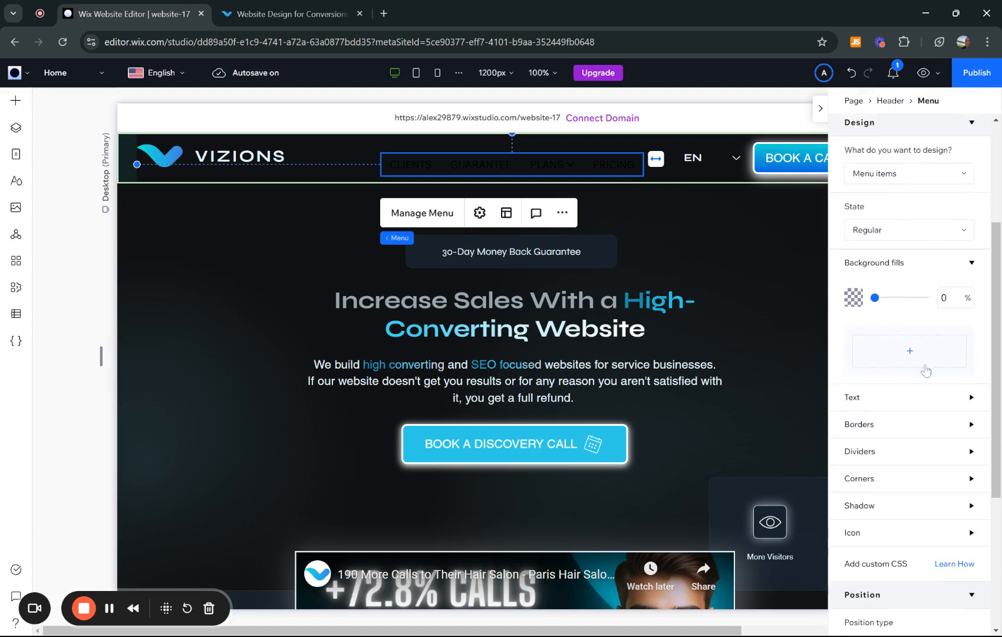
left_click(892, 397)
scroll(880, 498, "down", 2)
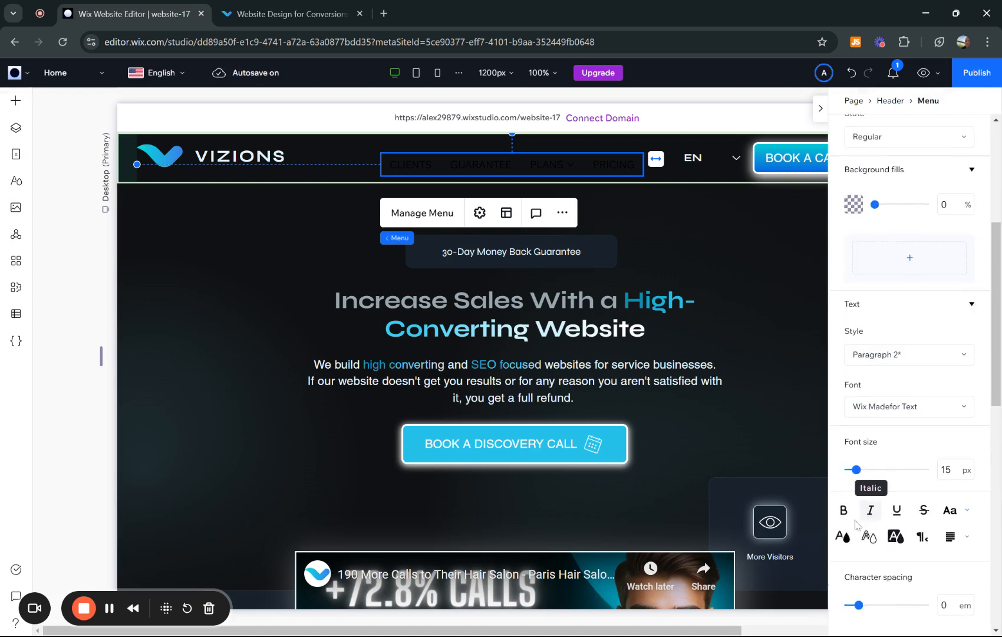
left_click(844, 538)
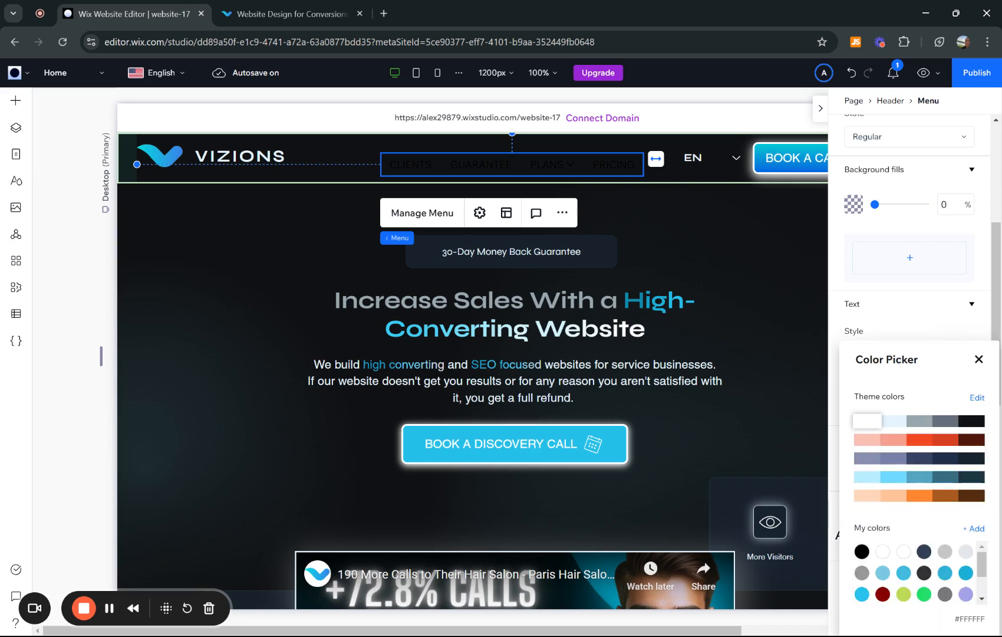
left_click(978, 360)
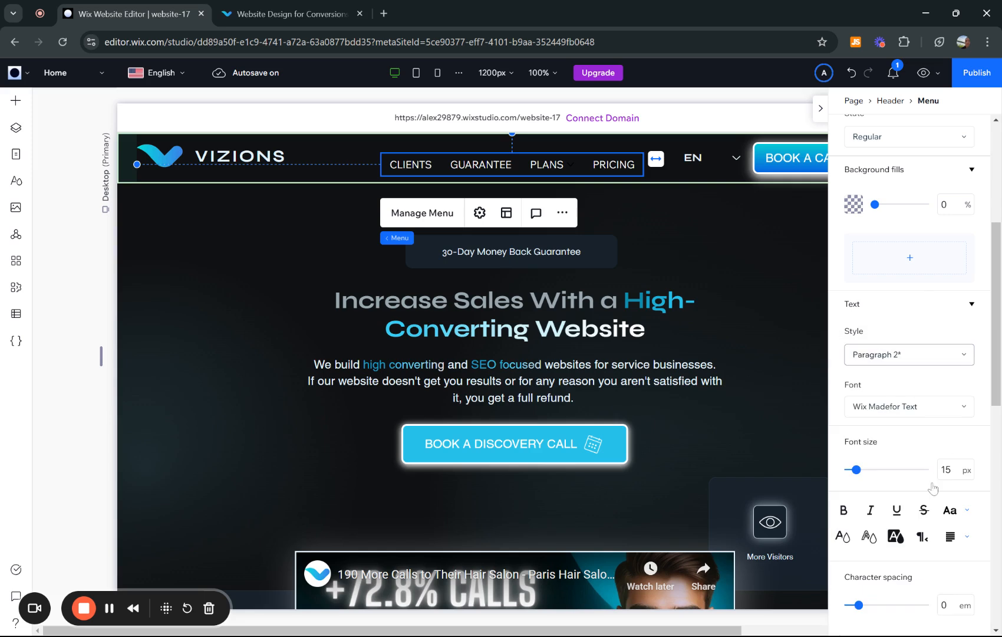
- Compare the menu items' design in the Regular, Hover and Selected states
scroll(940, 467, "up", 5)
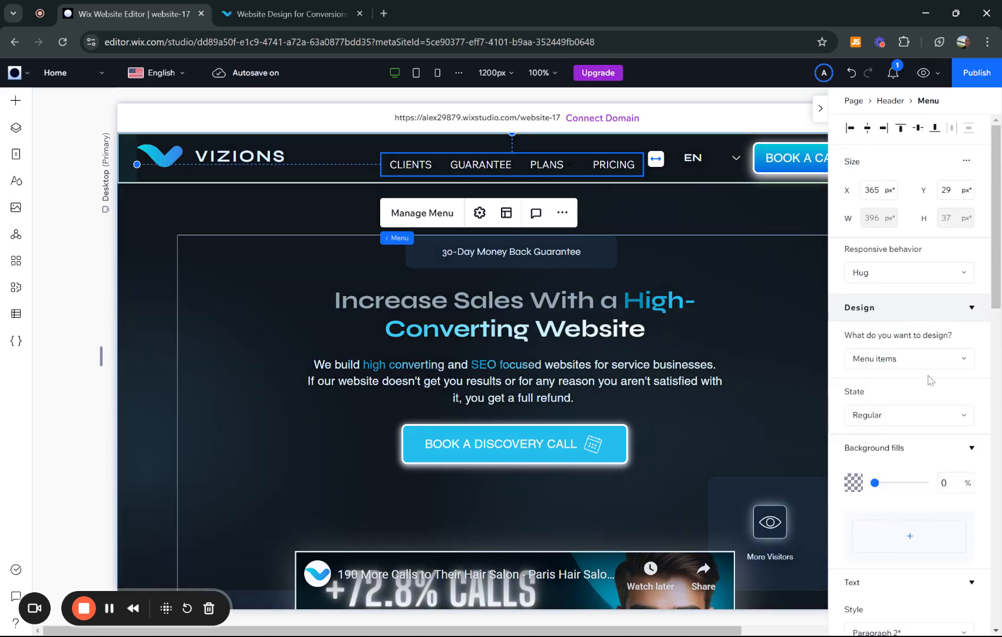
left_click(891, 417)
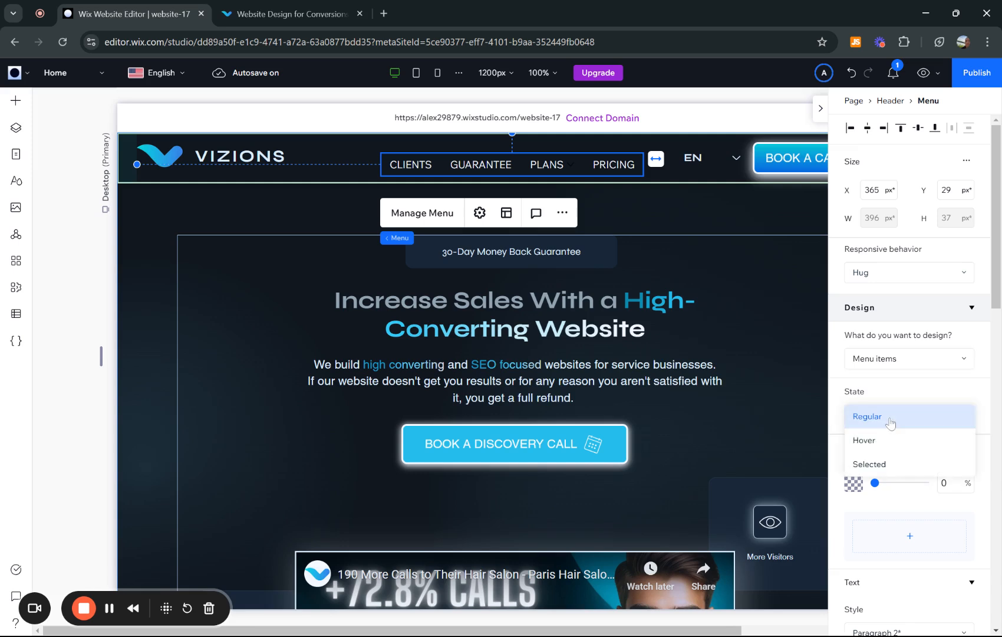
left_click(883, 442)
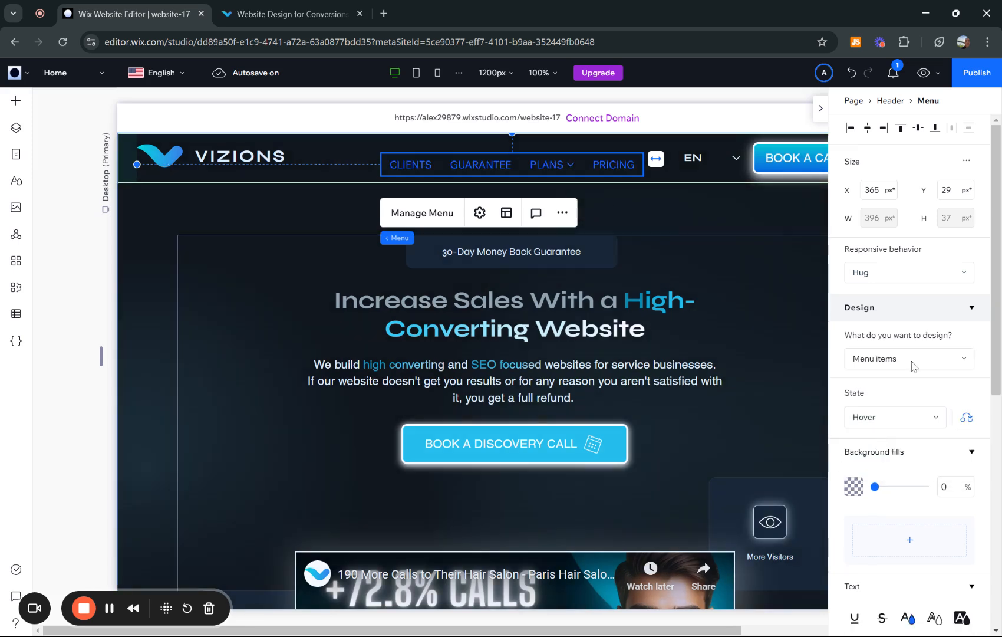
left_click(890, 416)
left_click(882, 451)
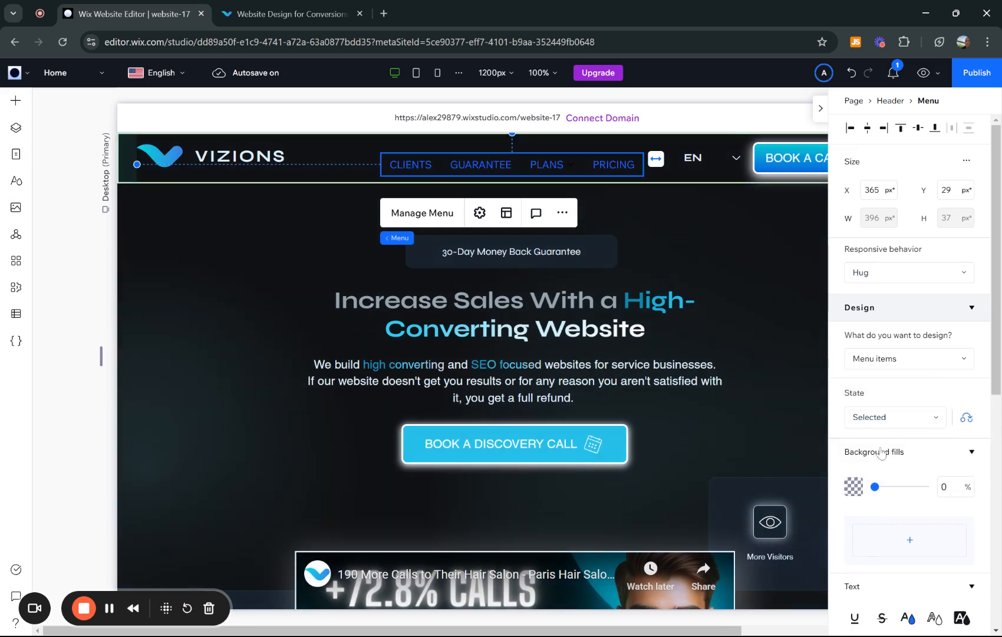
left_click(884, 417)
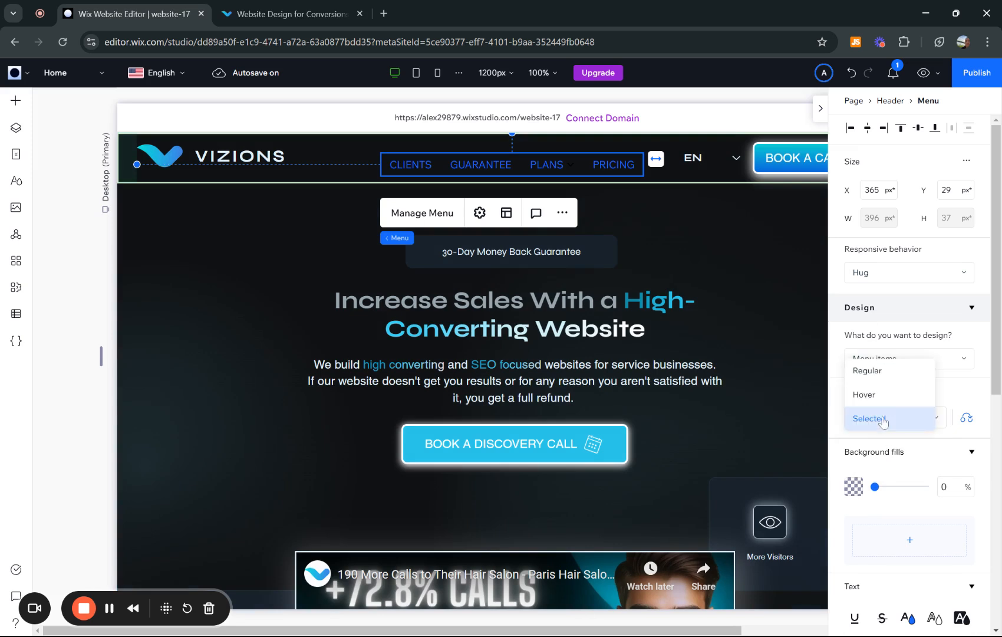
left_click(883, 376)
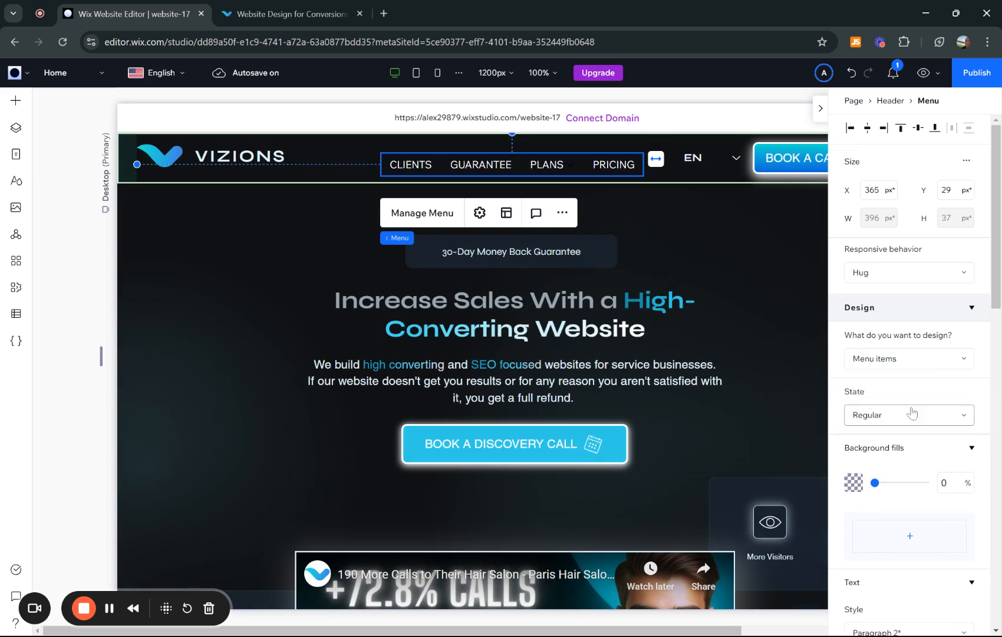
- Reset the menu items' Hover and Selected states to match the Regular design
left_click(901, 424)
left_click(869, 439)
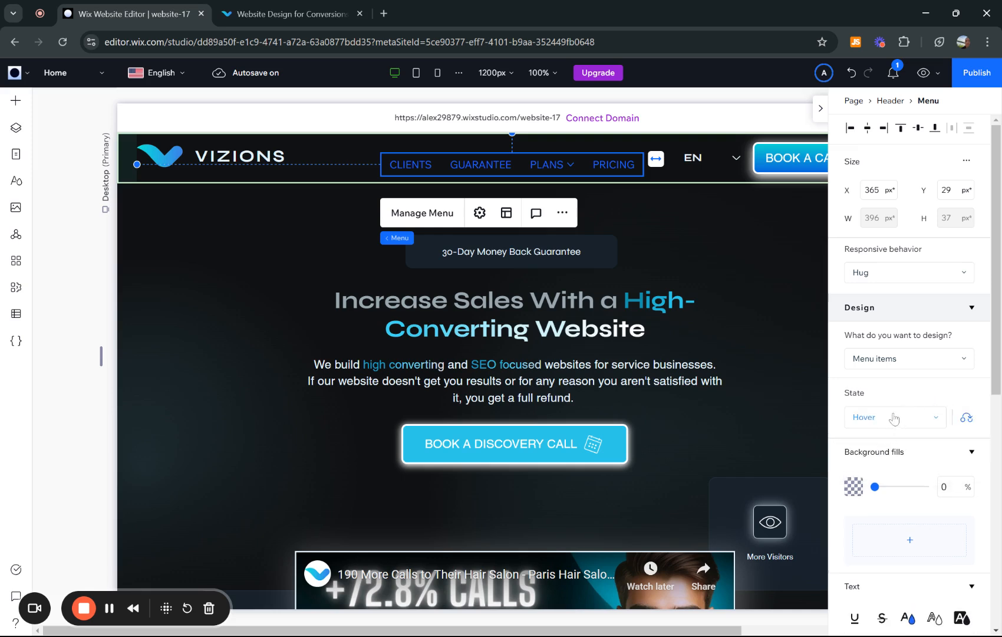
left_click(967, 420)
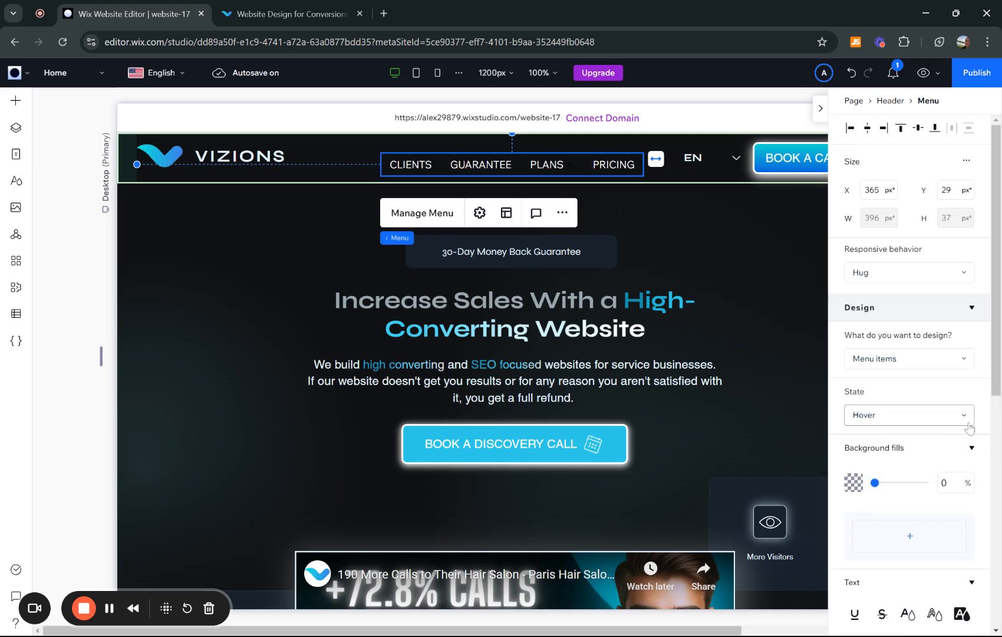
left_click(905, 424)
left_click(895, 439)
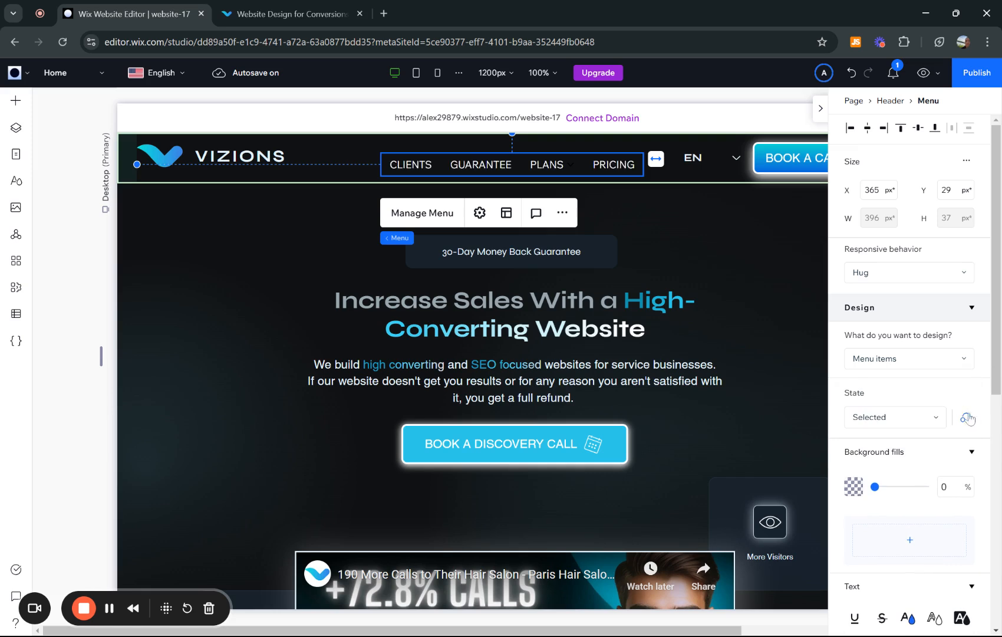
left_click(967, 417)
left_click(896, 417)
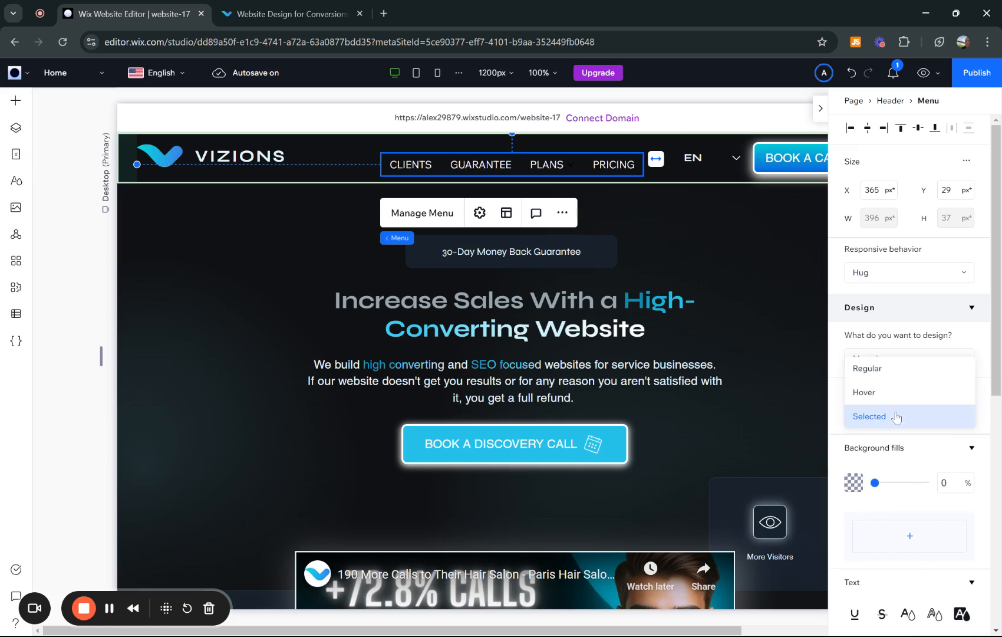
left_click(884, 371)
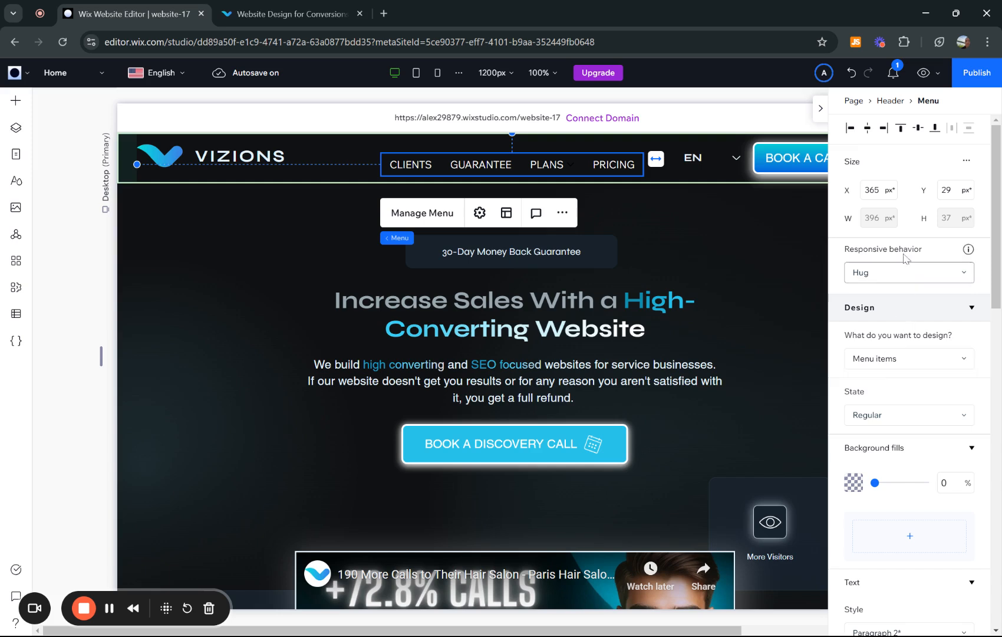
- Check the menu's animation packages and publish the site
left_click(481, 217)
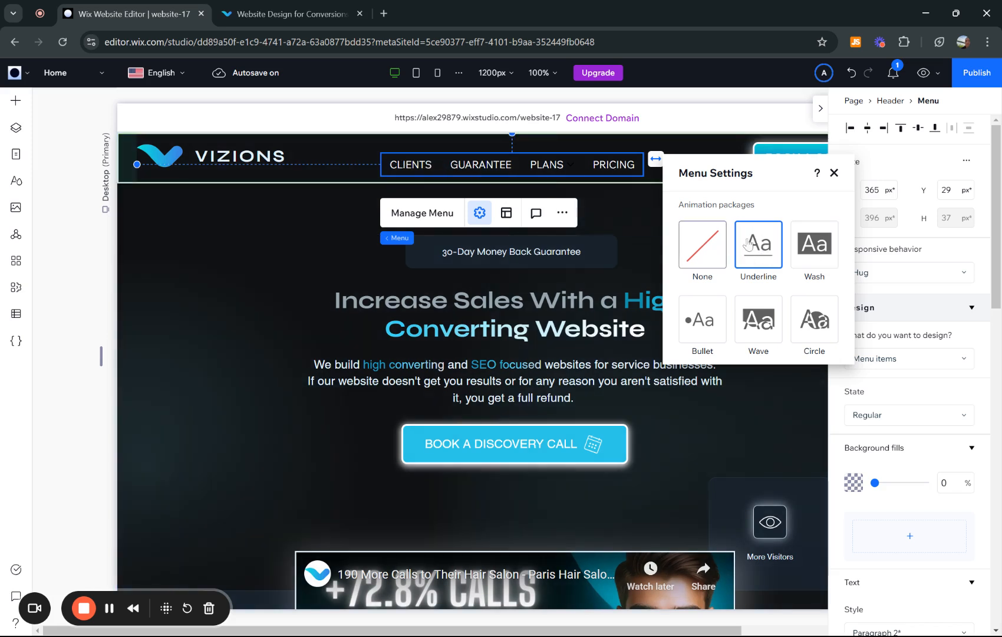
left_click(835, 174)
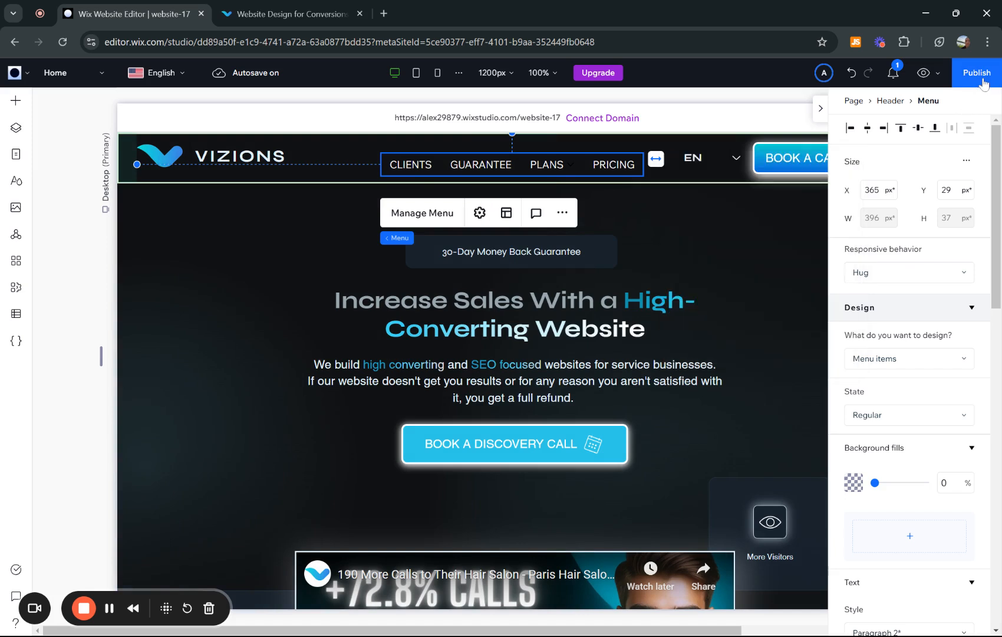
left_click(981, 81)
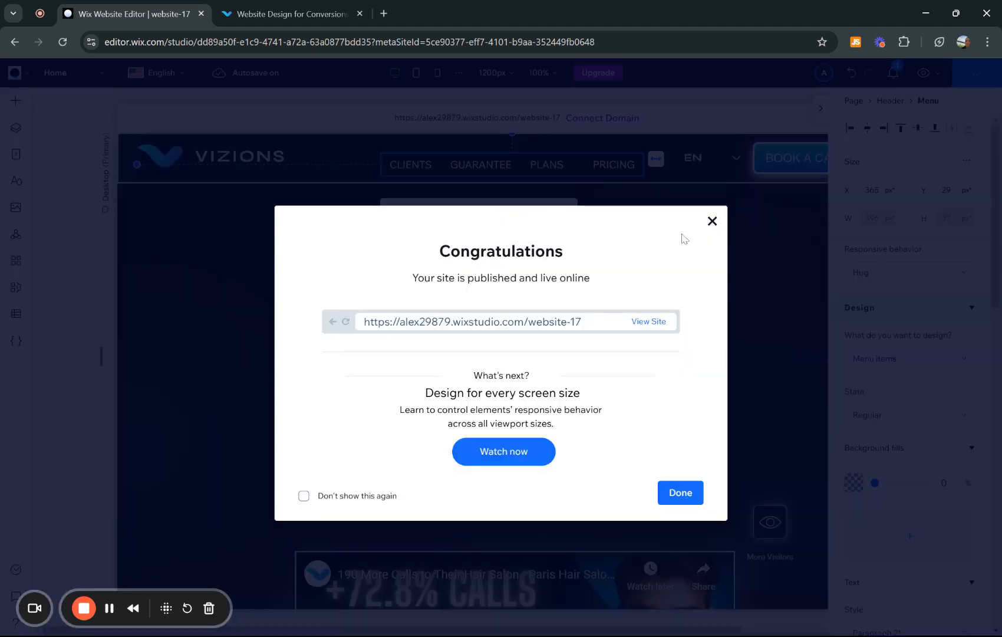
- Open the published site and compare its menu hover underline with the one on vizionsdigital.com
left_click(651, 322)
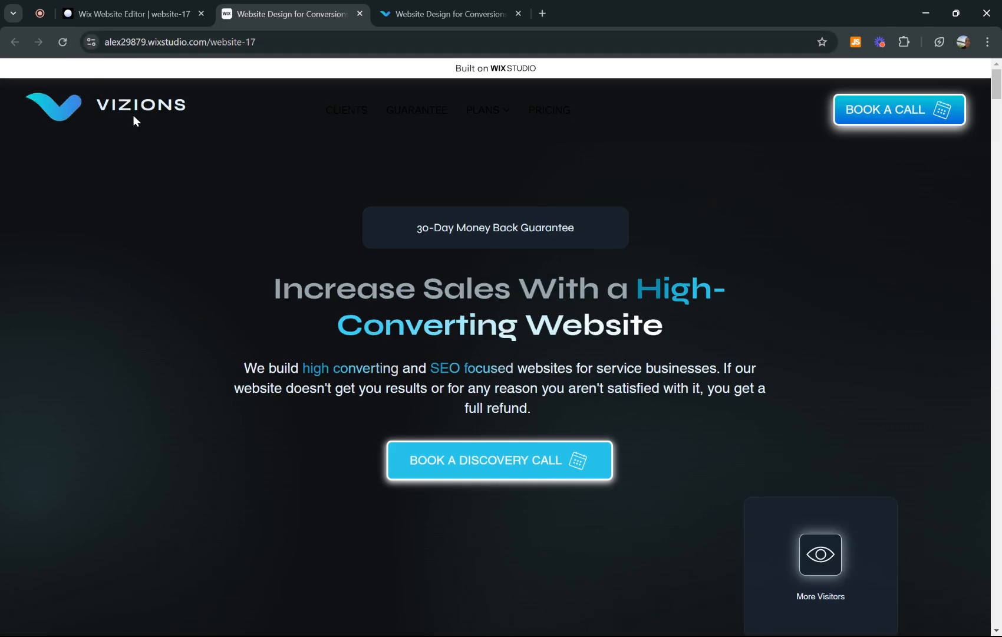
left_click(62, 41)
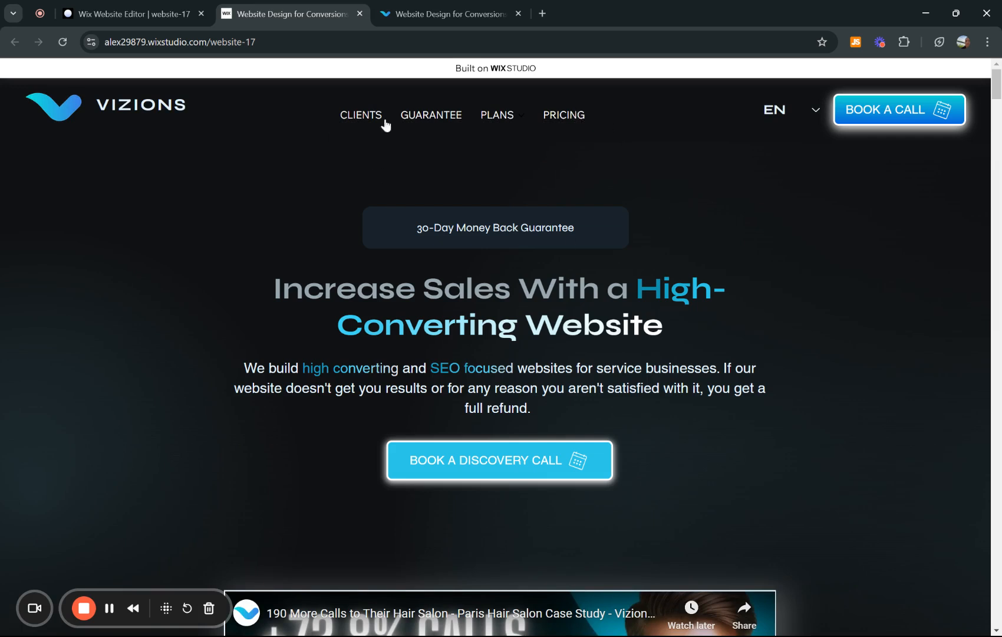
left_click(433, 7)
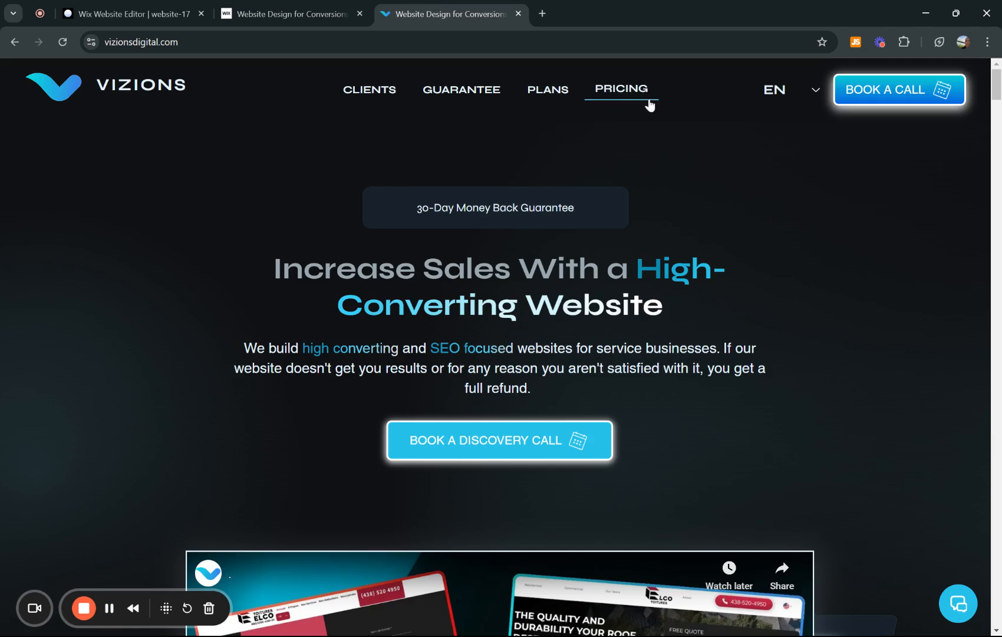
mouse_move(530, 99)
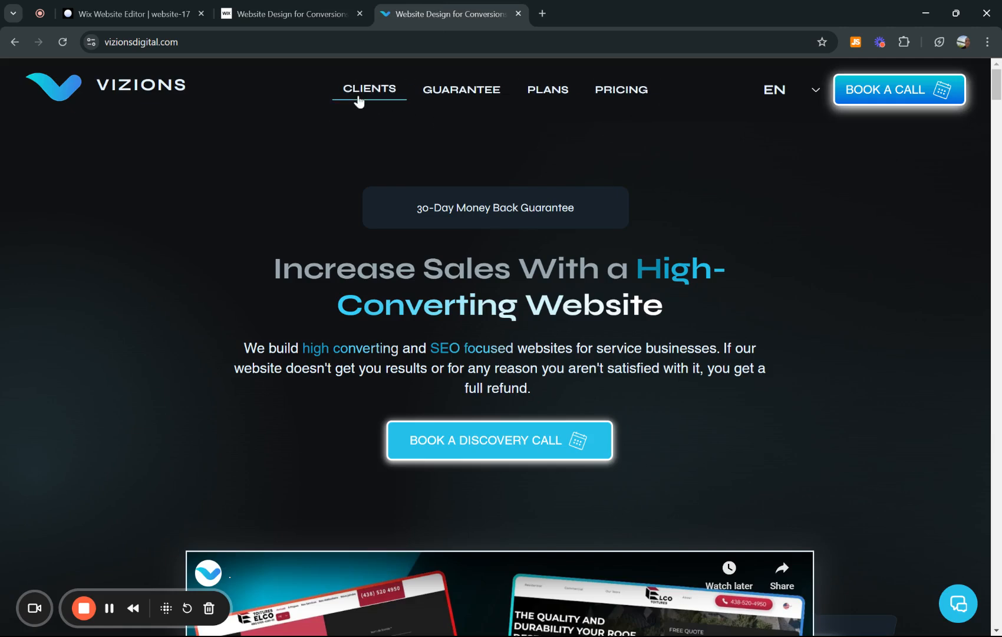
left_click(286, 3)
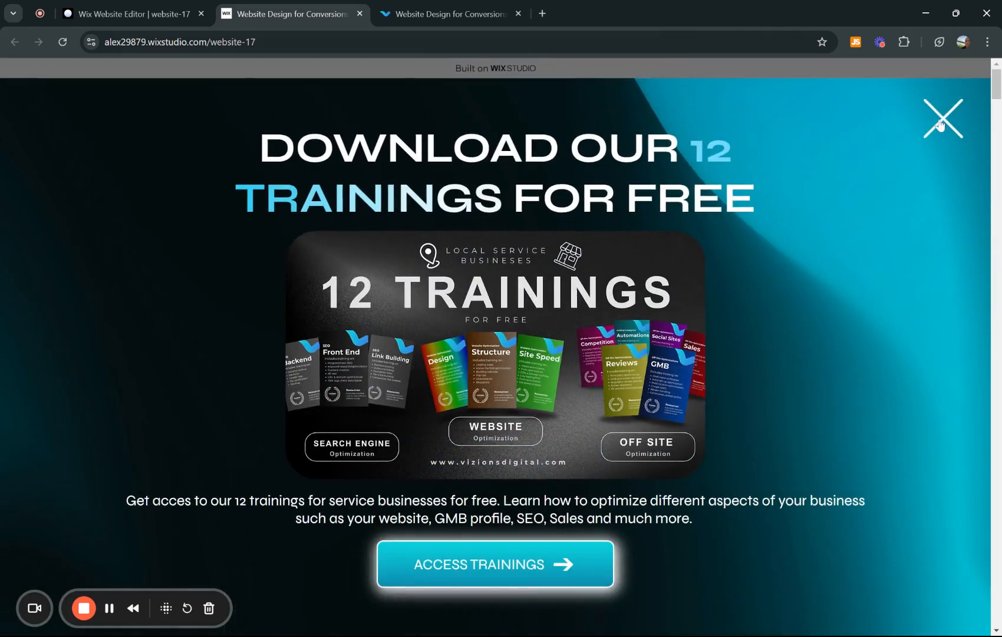
left_click(942, 120)
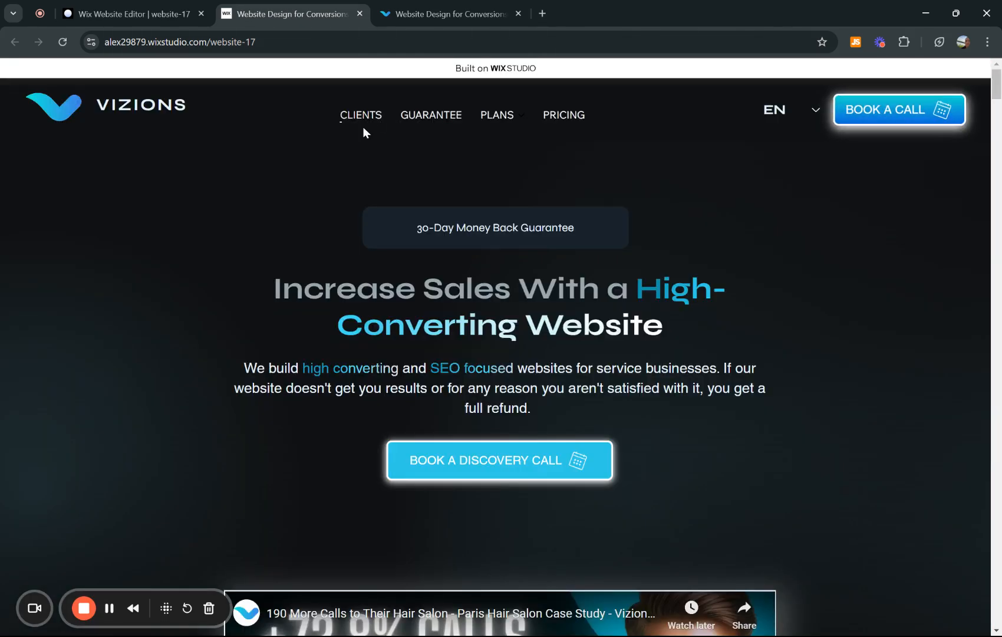
mouse_move(500, 127)
- Switch back to the Wix editor and set the header menu's animation package to None
left_click(169, 13)
left_click(678, 491)
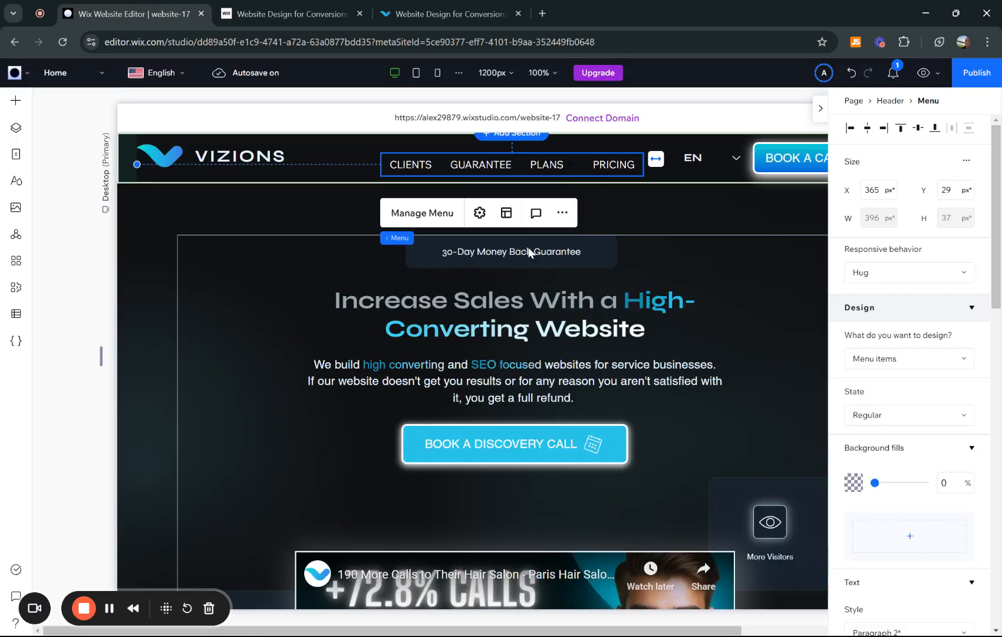
left_click(479, 213)
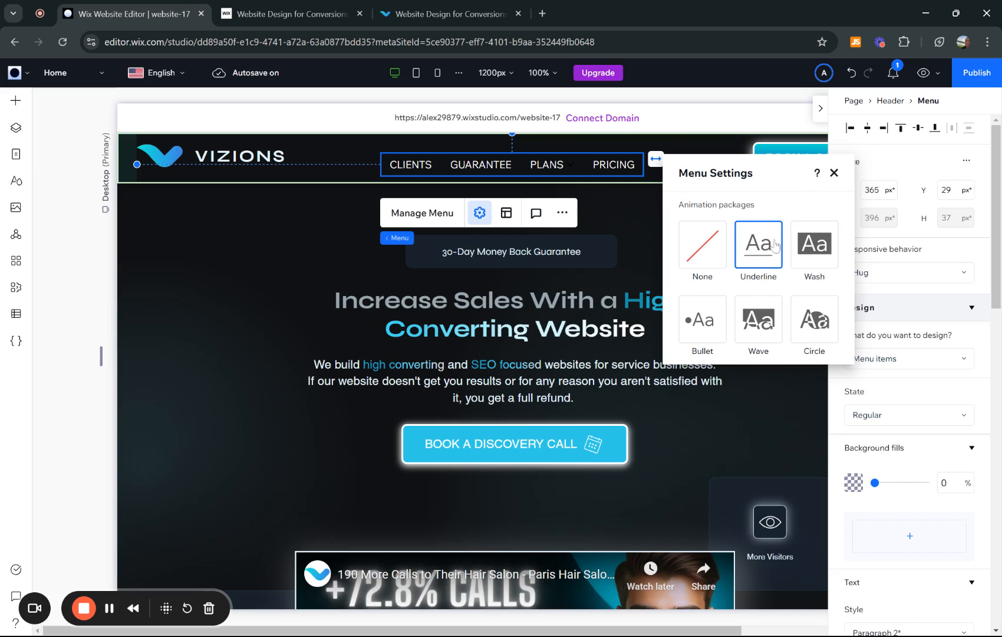
left_click(833, 173)
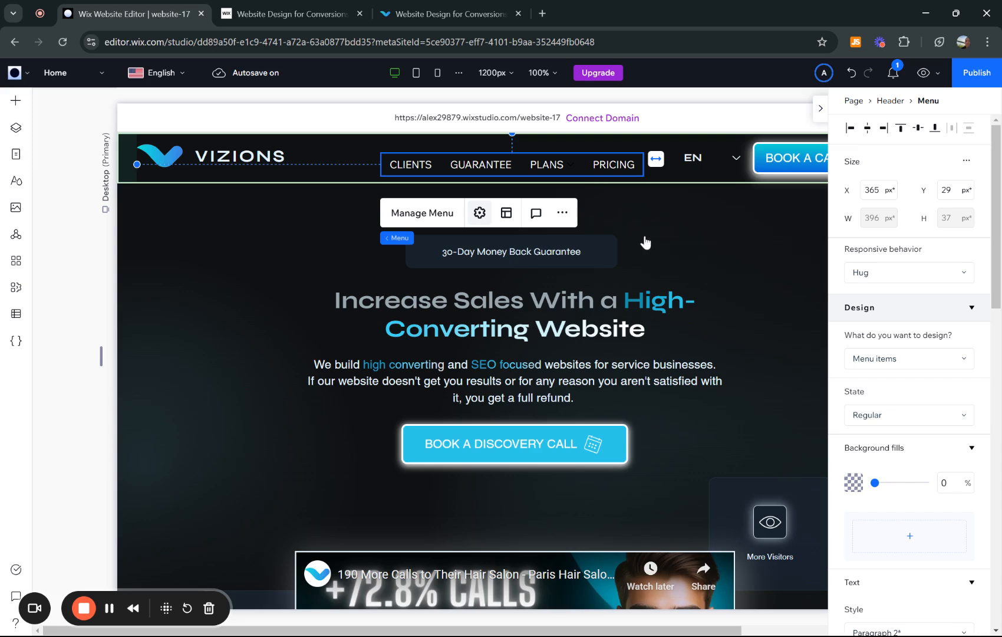
left_click(480, 212)
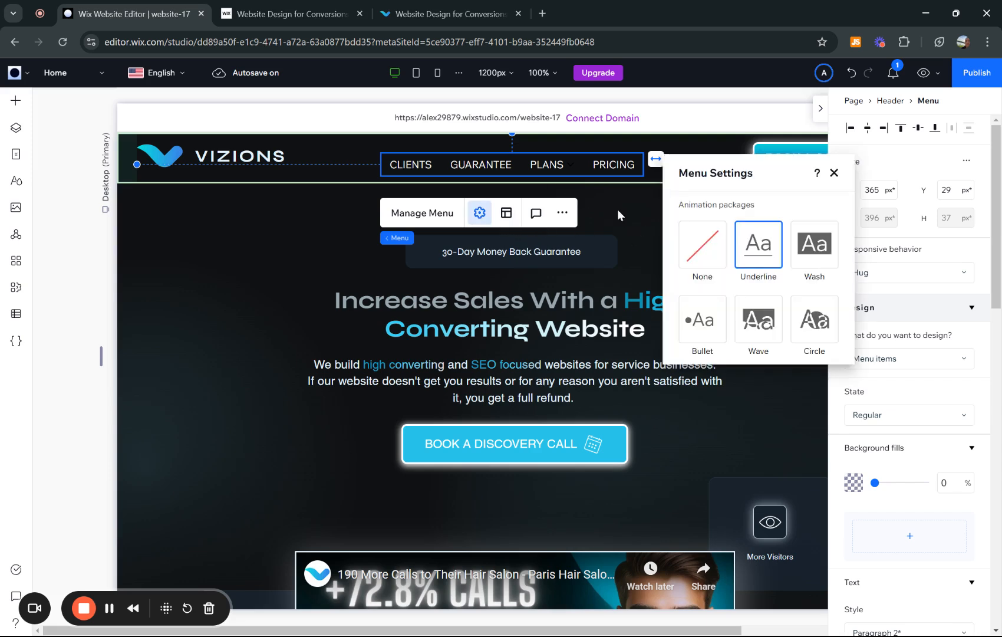
left_click(705, 258)
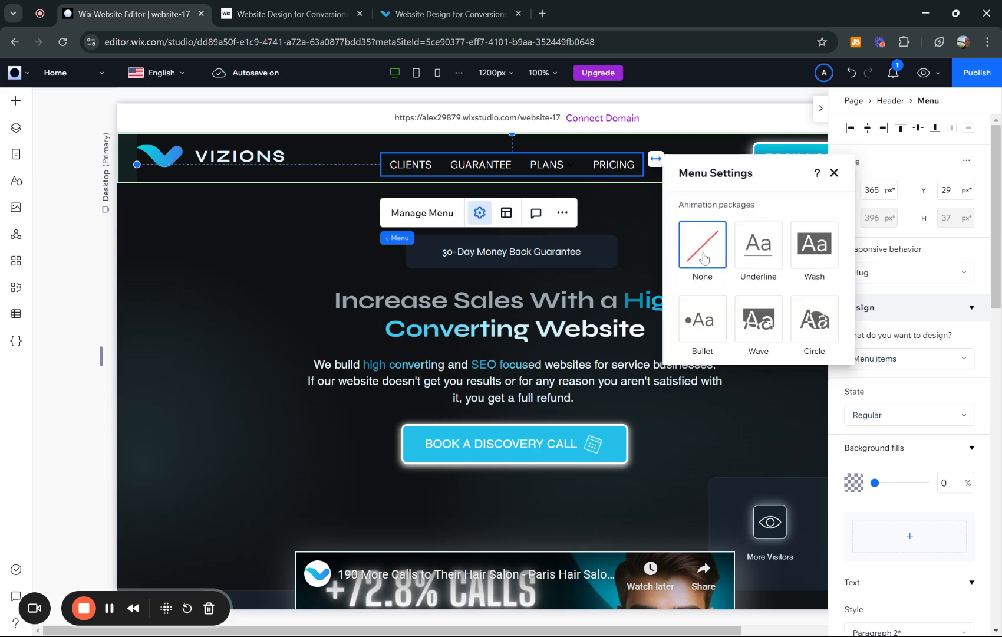
left_click(834, 173)
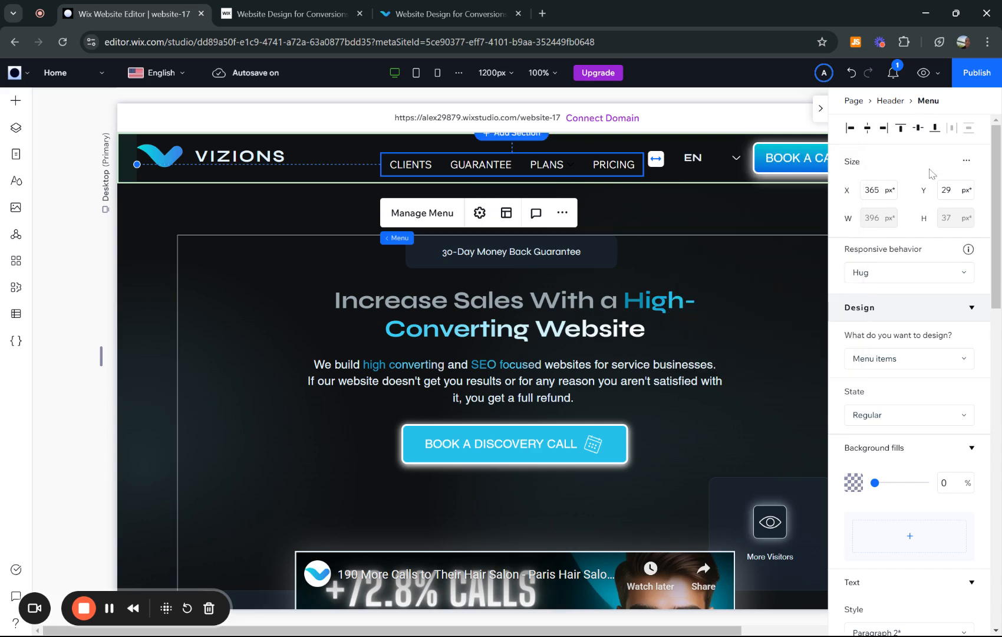
- For the menu items' Hover state, unlink the border sides and set only the bottom border to 2 px
scroll(930, 190, "down", 2)
left_click(916, 335)
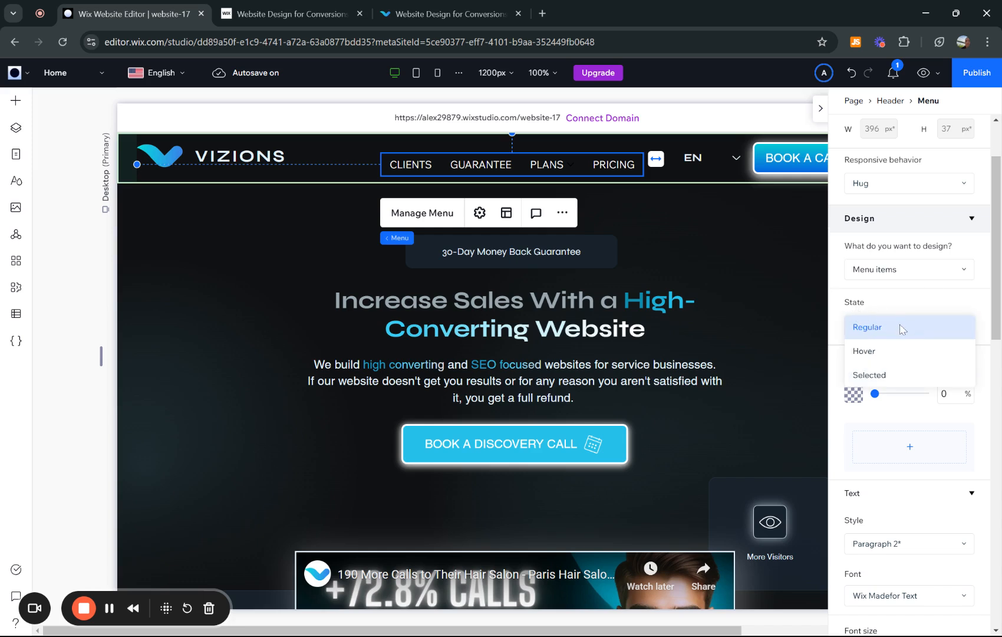
left_click(869, 356)
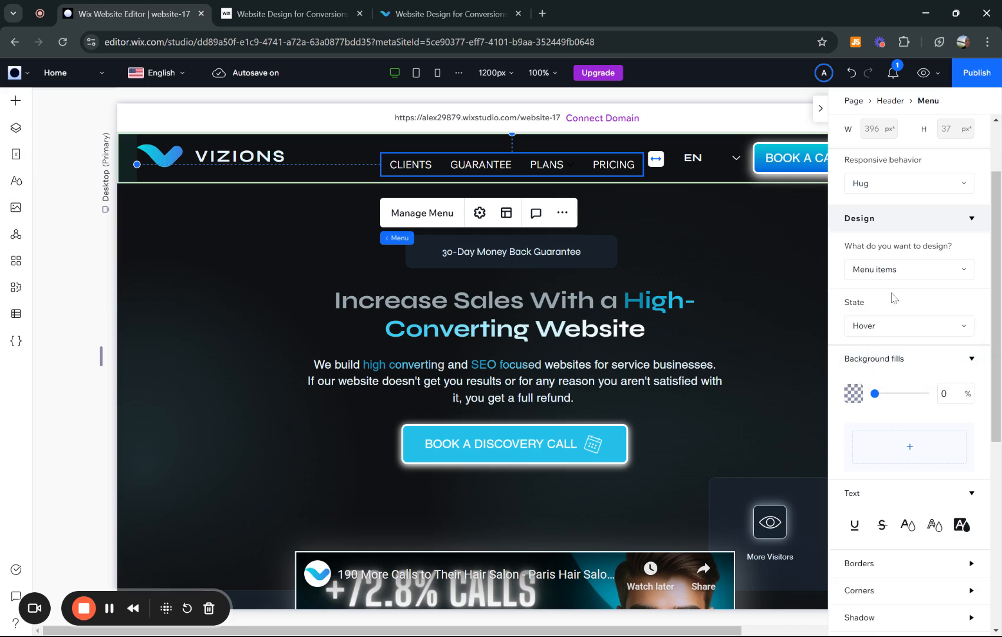
scroll(896, 298, "down", 6)
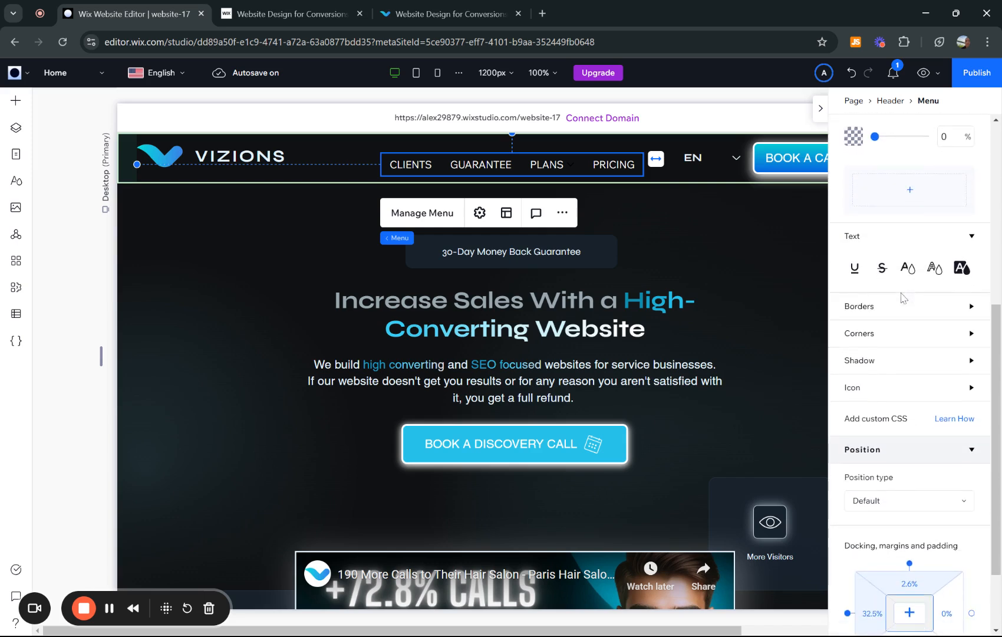
left_click(917, 313)
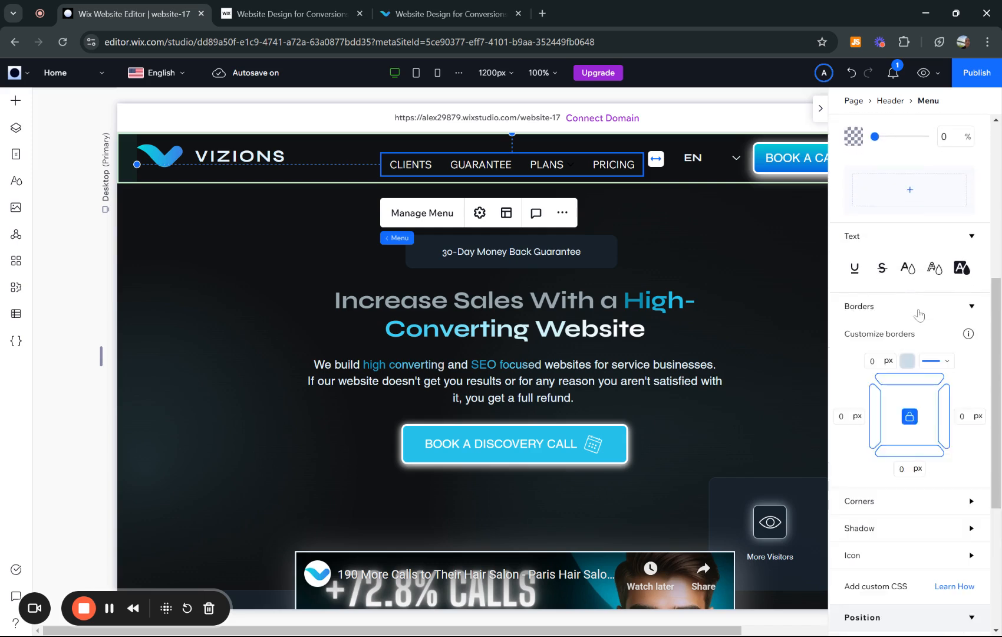
left_click(911, 333)
left_click(904, 384)
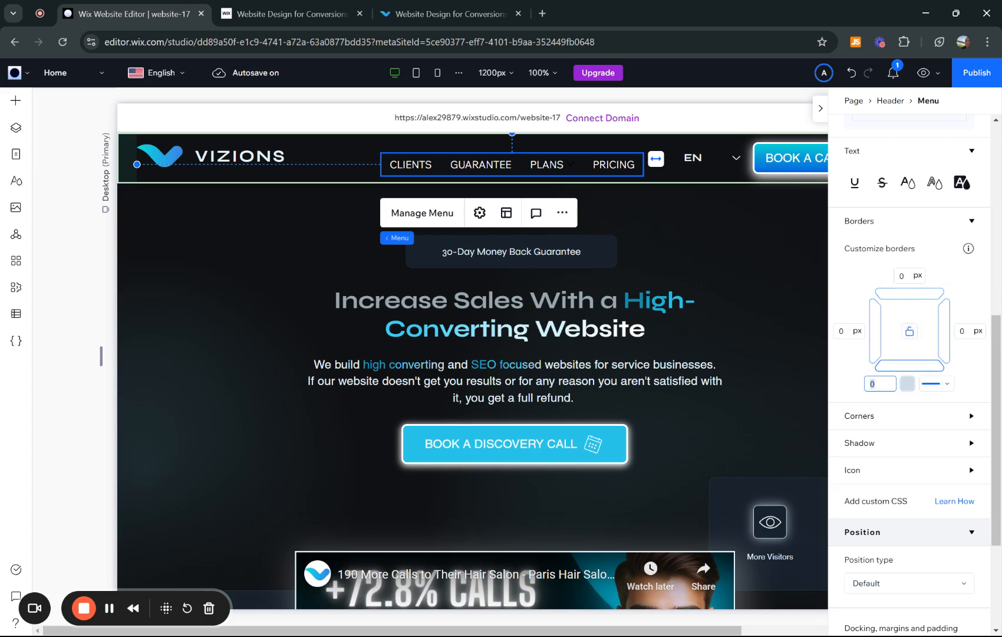
type("2")
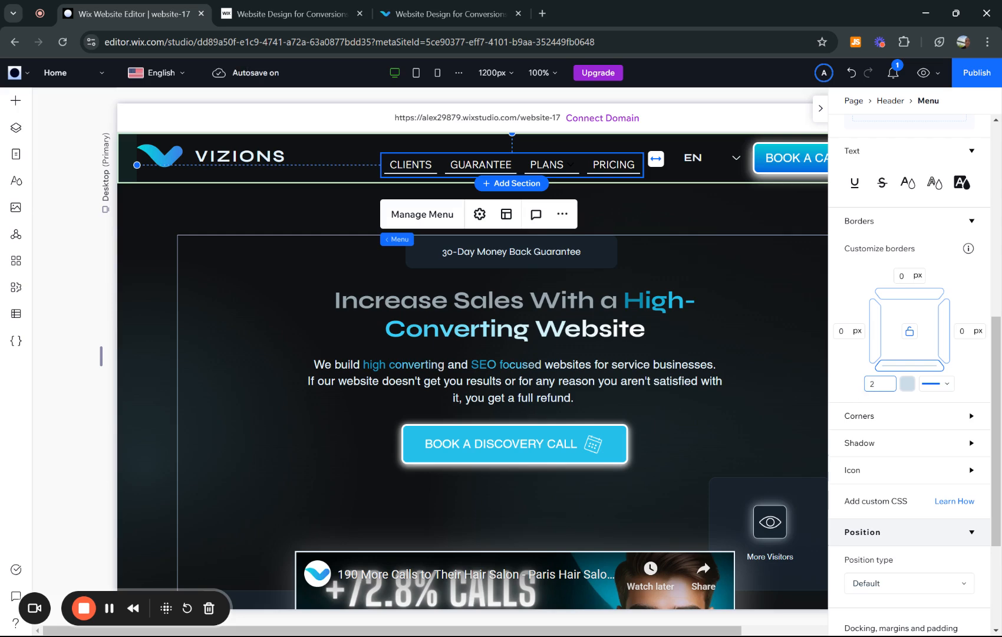
- Check the menu on vizionsdigital.com, then return to the editor and color the Hover state's bottom border #71DAFF
left_click(449, 13)
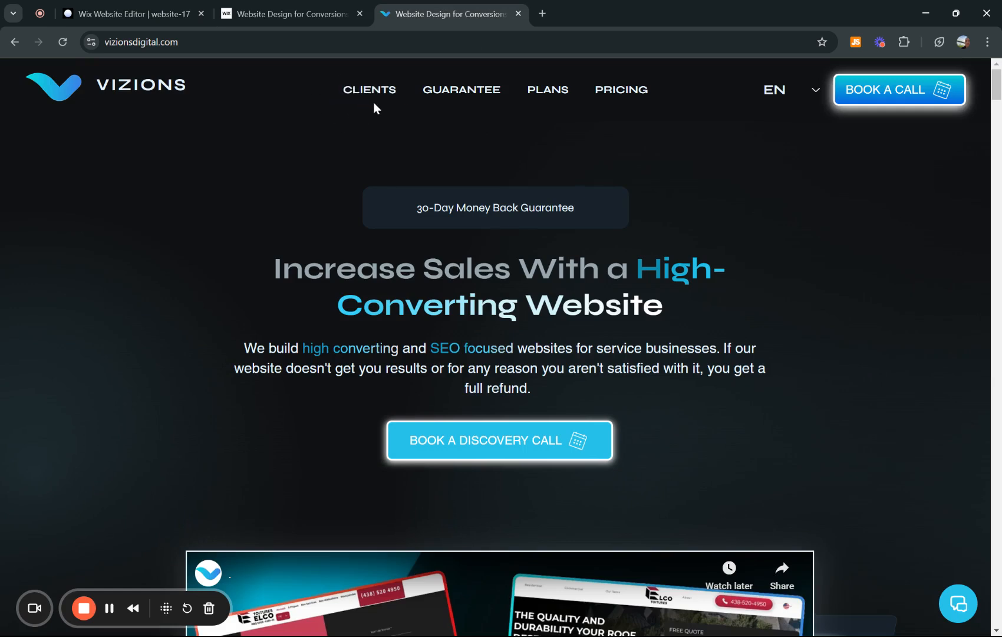
left_click(135, 9)
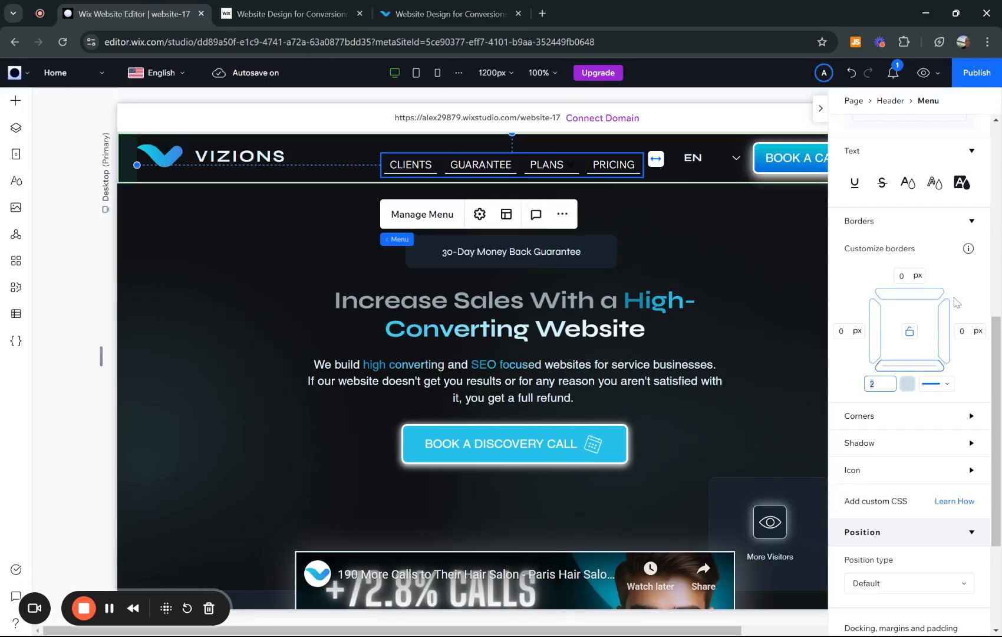
left_click(907, 384)
left_click(896, 481)
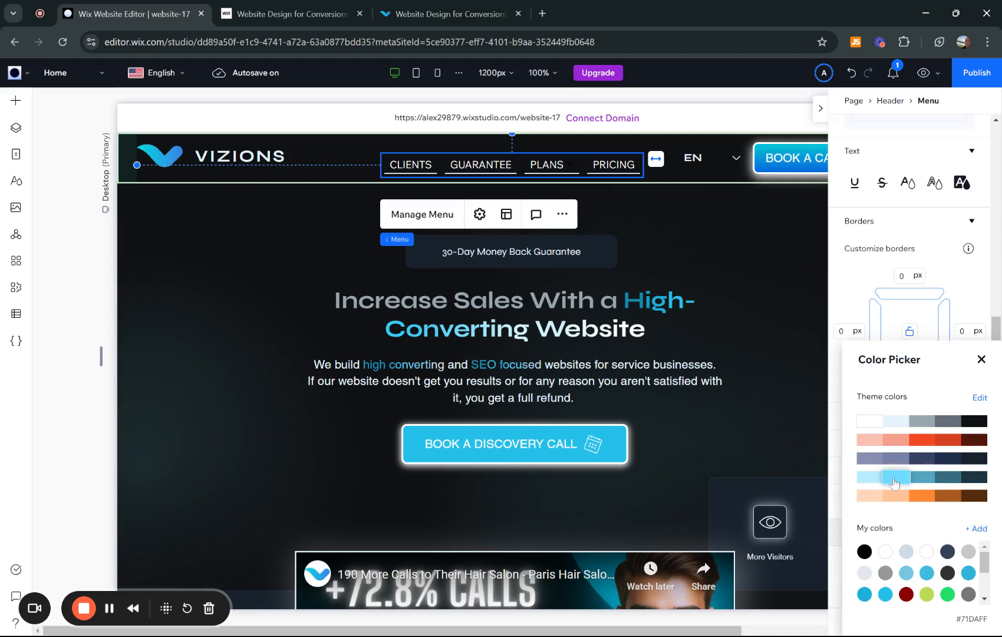
left_click(982, 359)
- Switch the menu items' design to the Selected state and bring up its border settings
scroll(985, 359, "down", 1)
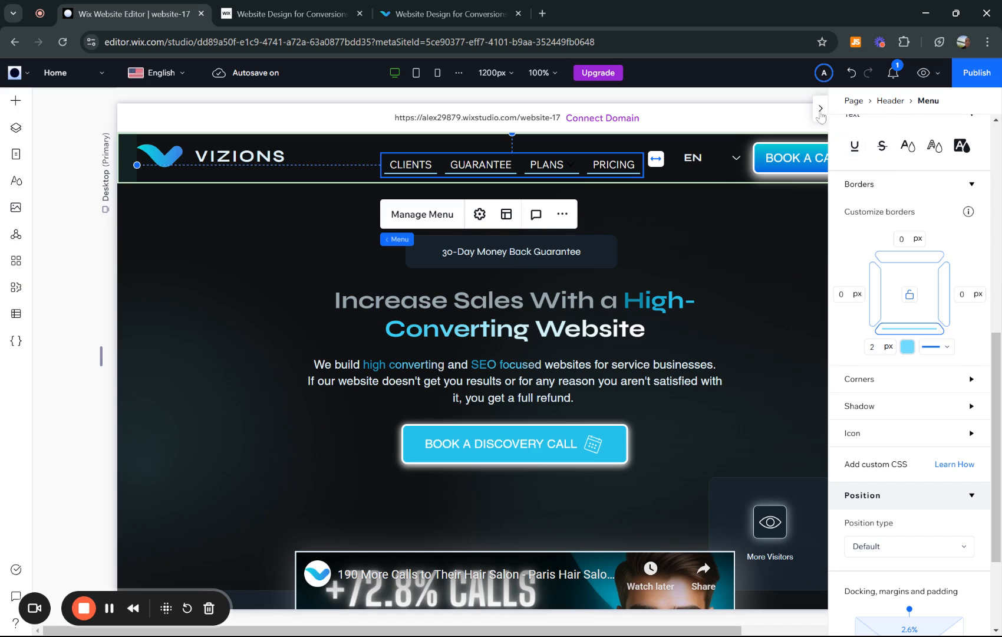
scroll(951, 314, "up", 3)
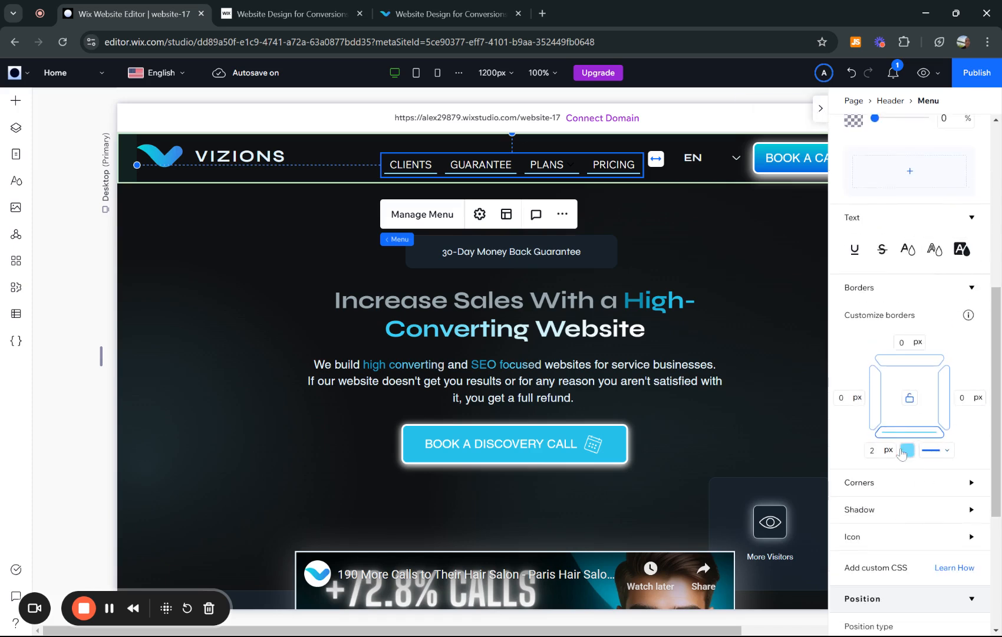
scroll(944, 413, "up", 5)
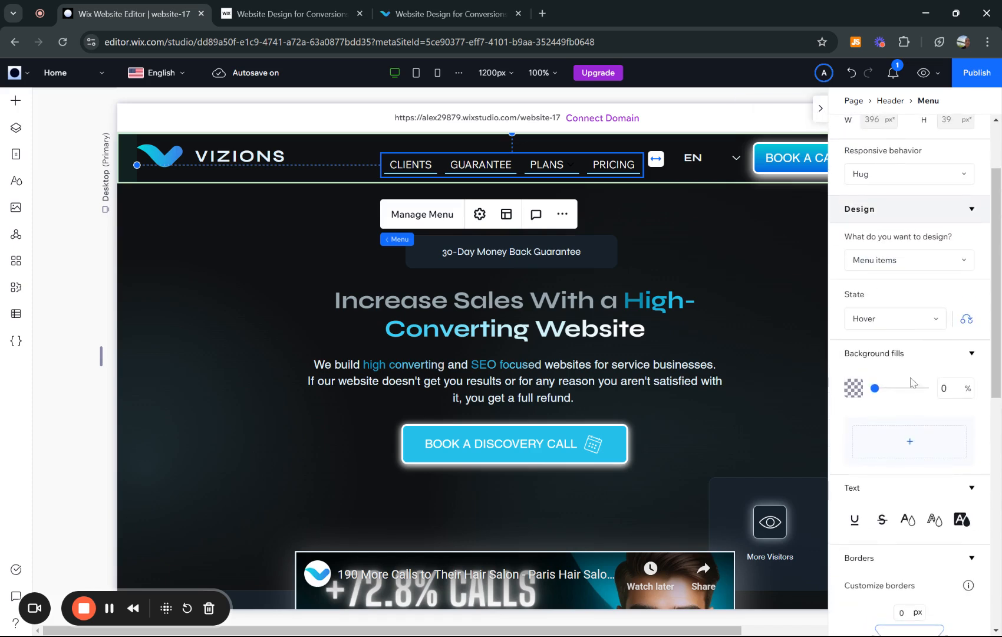
left_click(901, 320)
left_click(880, 343)
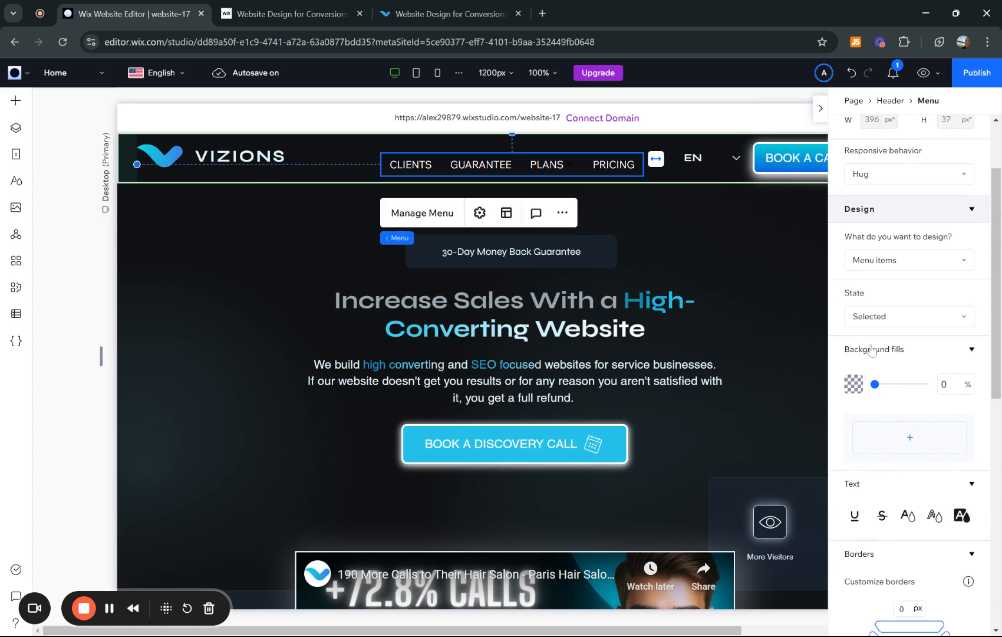
scroll(940, 356, "down", 5)
left_click(872, 430)
left_click(910, 377)
left_click(910, 378)
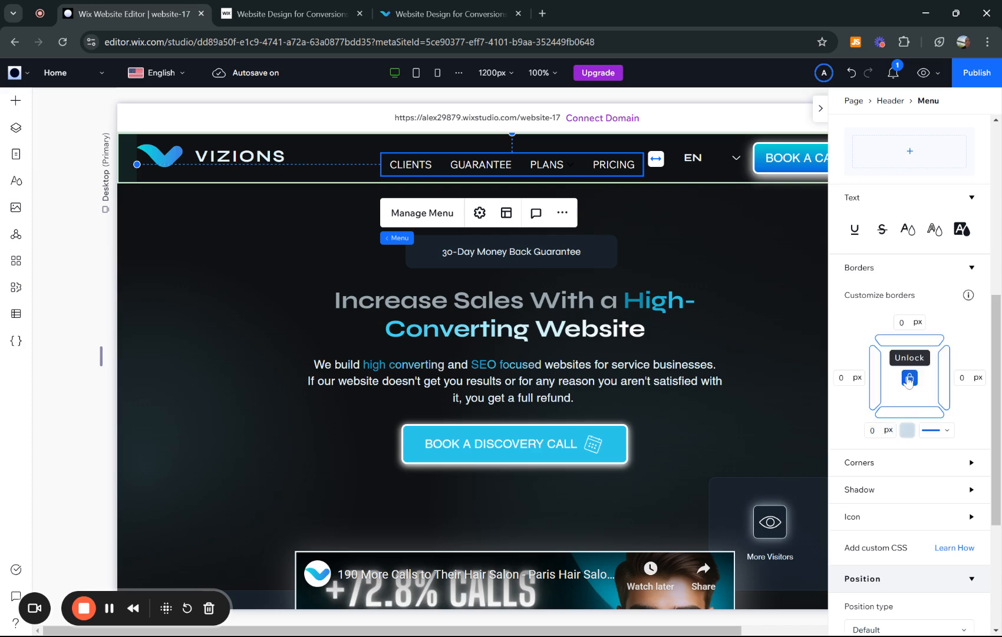
type("2")
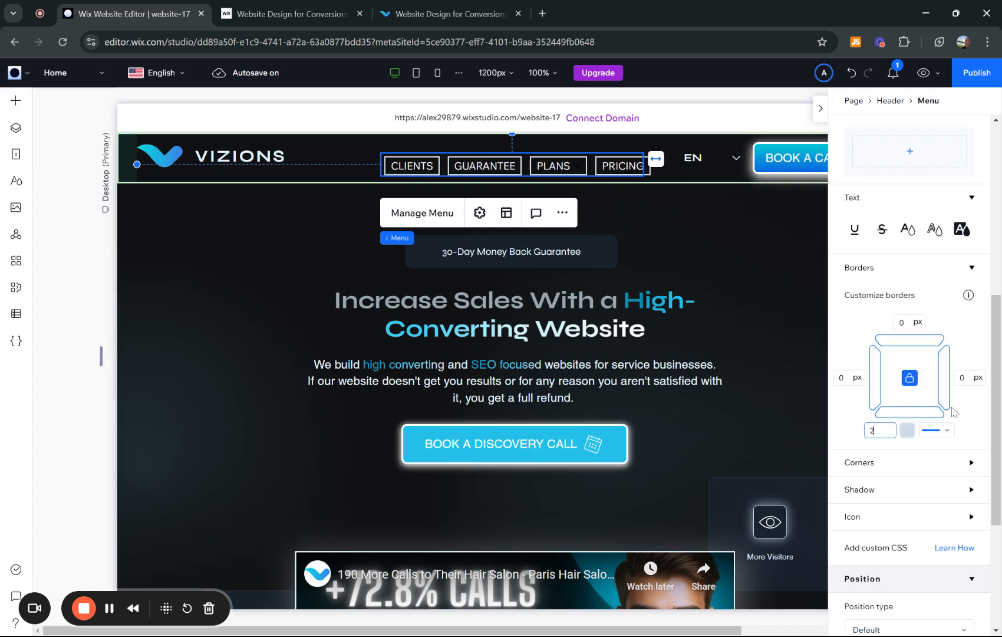
key("Return")
left_click(873, 431)
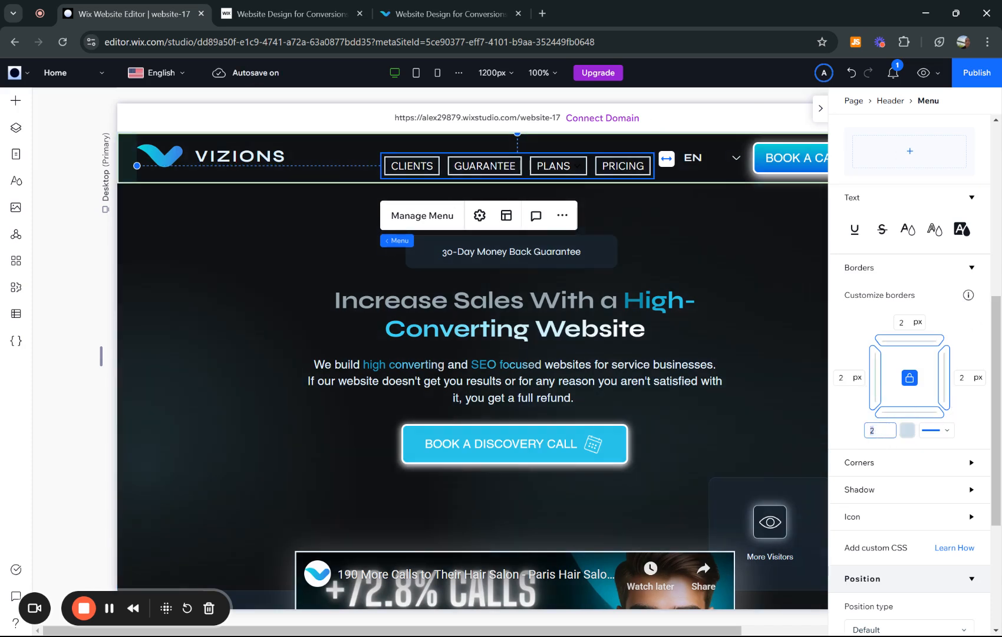
type("0")
key("Return")
- Unlink the Selected state's border sides, set the bottom border to 2 px and color it #71DAFF
left_click(911, 384)
left_click(878, 431)
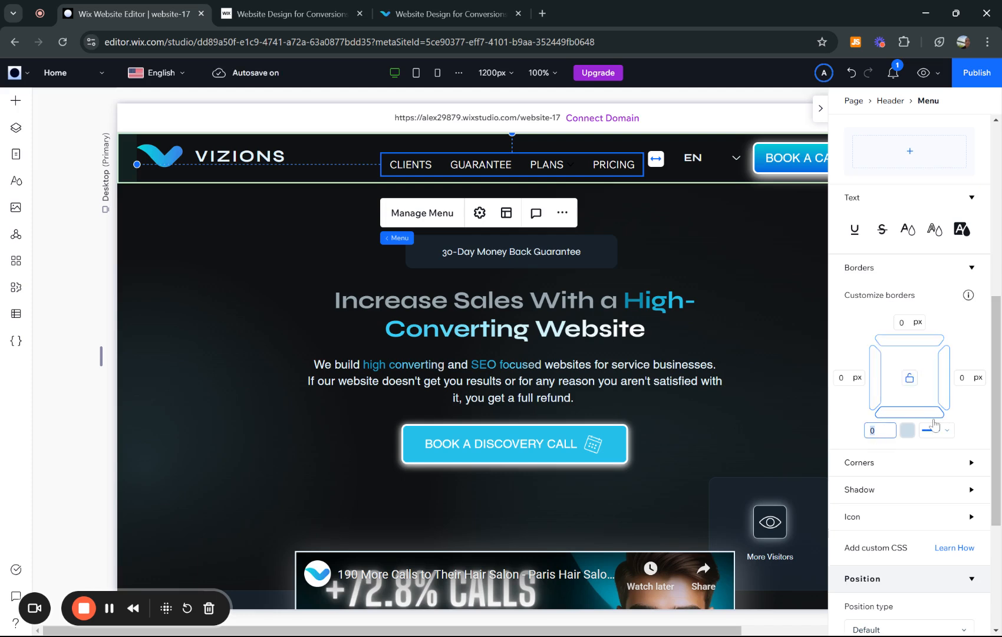
type("2")
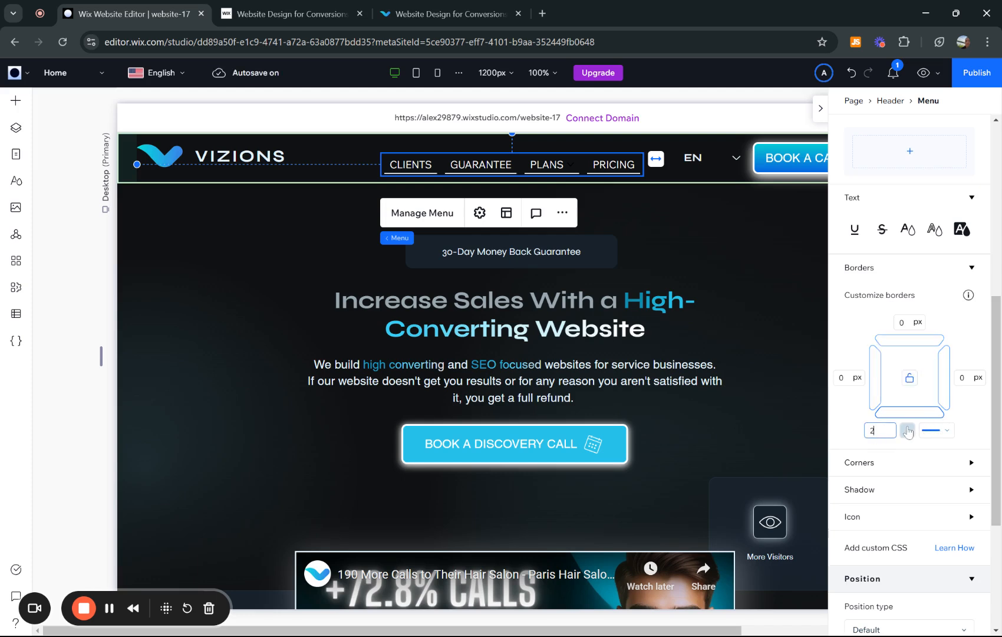
key("Return")
left_click(908, 430)
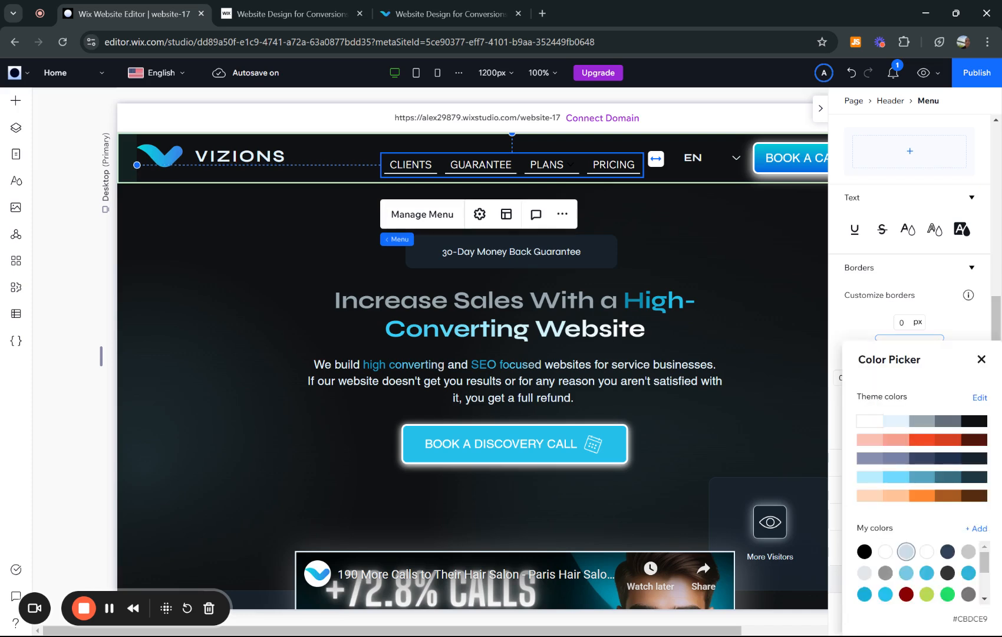
left_click(894, 484)
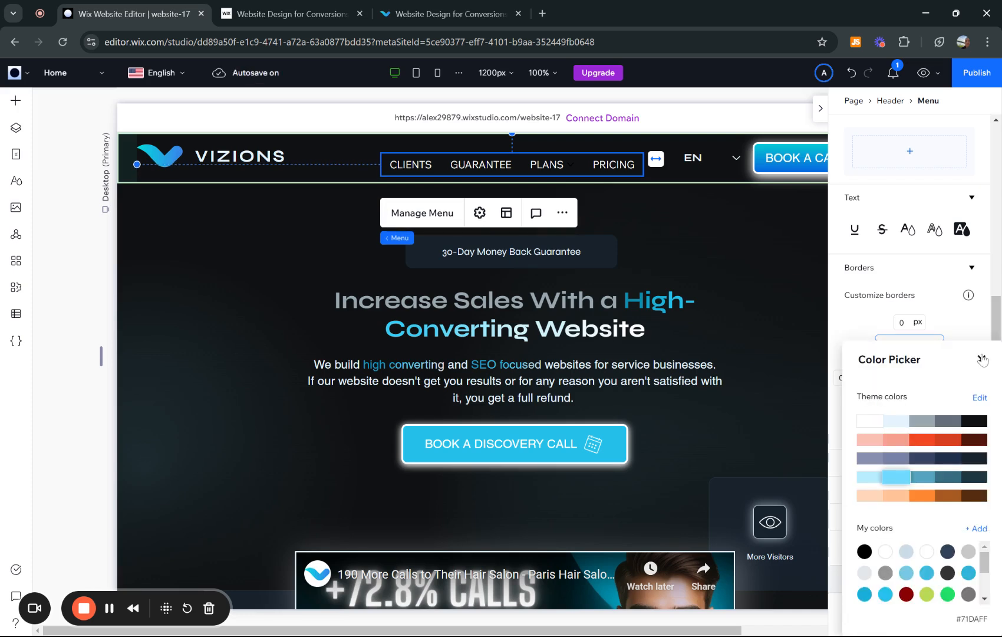
left_click(982, 359)
- Give the Selected state's bottom border the double line style and set its width to 2 px again
left_click(935, 435)
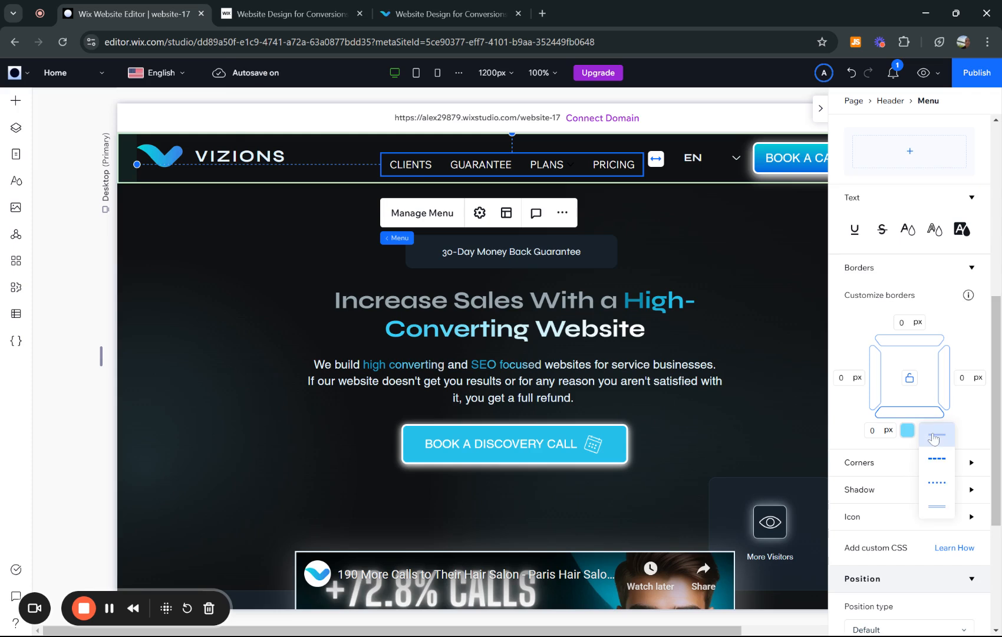
left_click(937, 463)
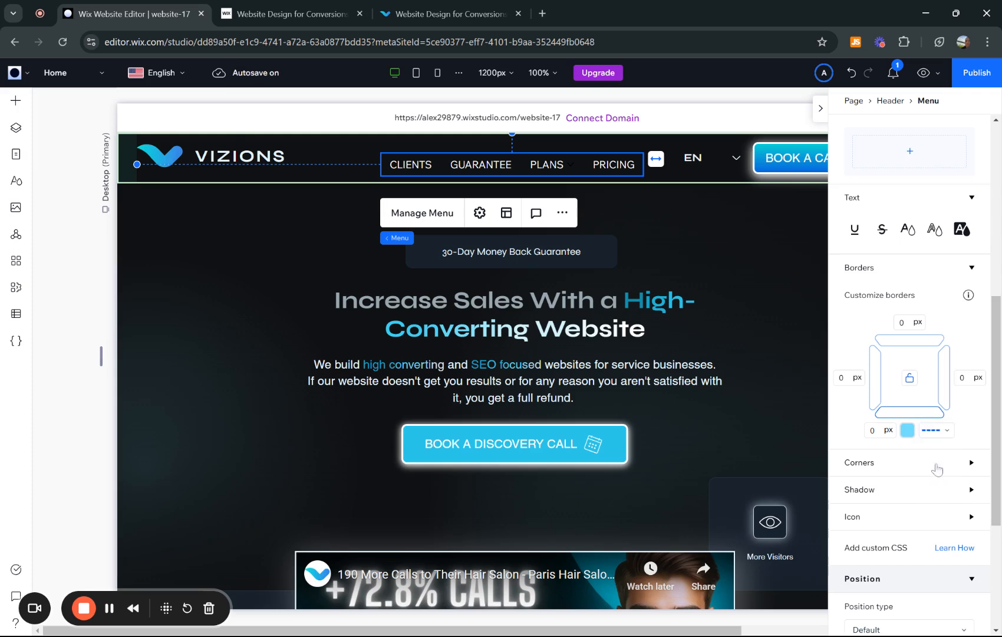
left_click(936, 433)
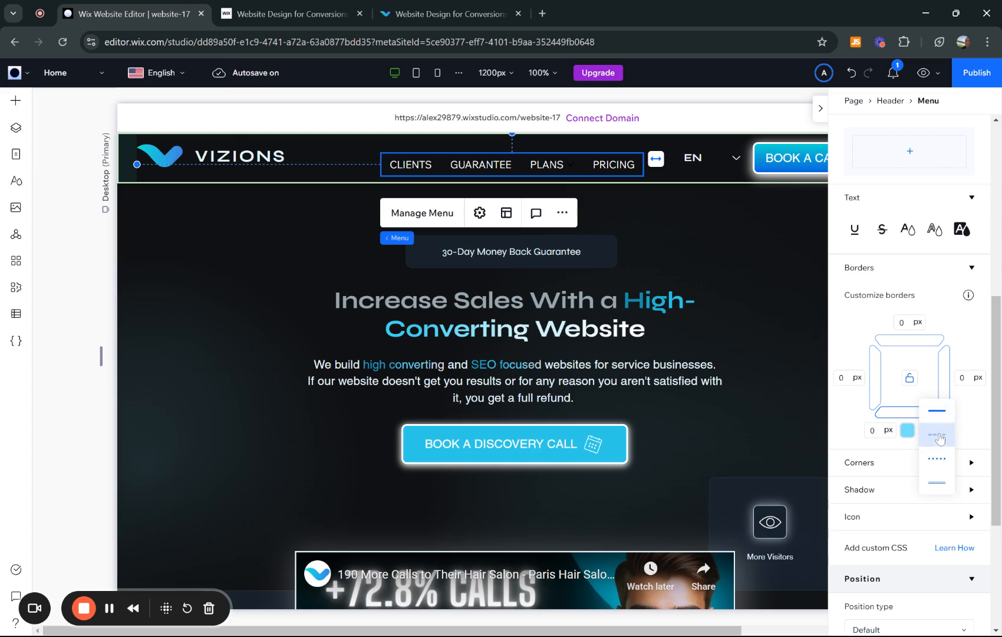
left_click(945, 486)
scroll(944, 319, "up", 3)
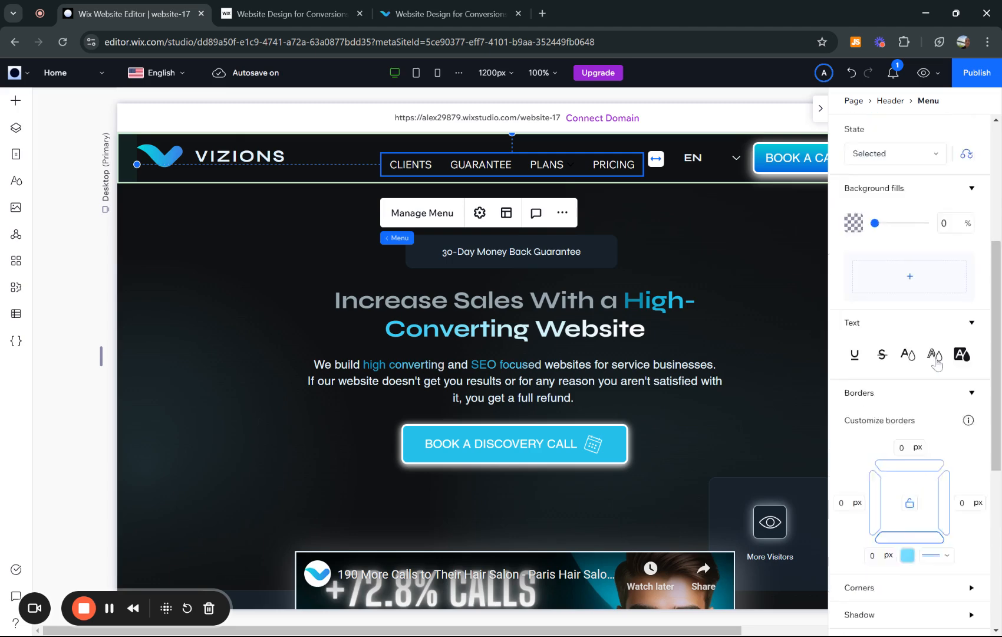
scroll(939, 372, "down", 4)
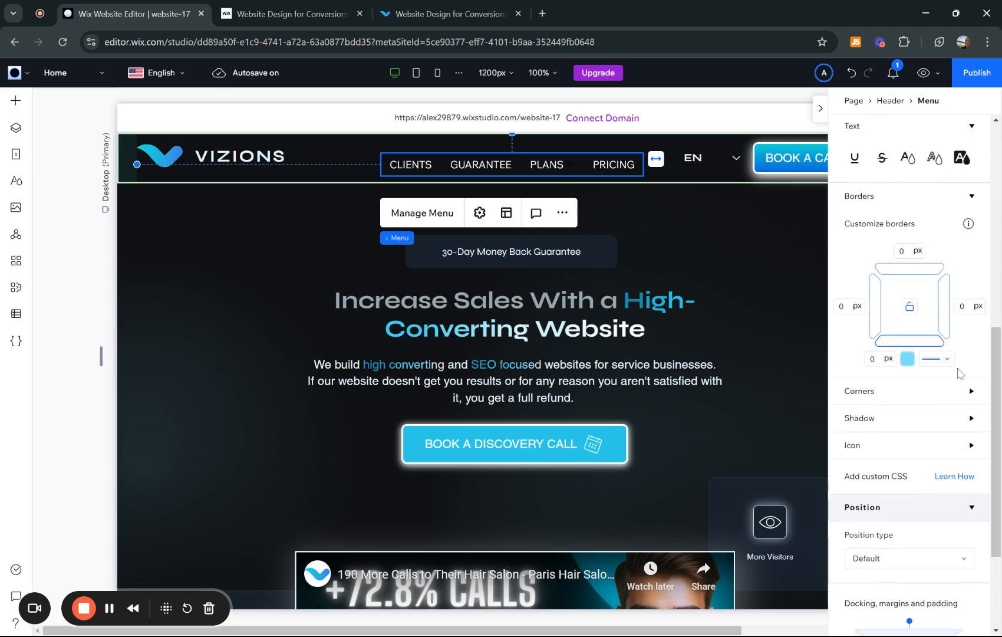
scroll(911, 313, "up", 1)
left_click(879, 406)
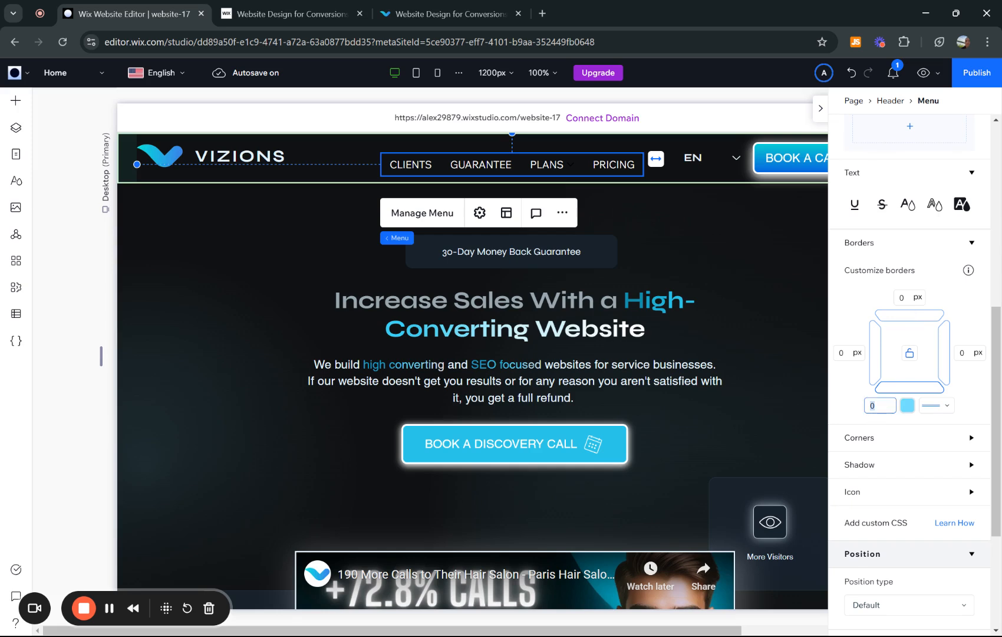
type("2")
key("Return")
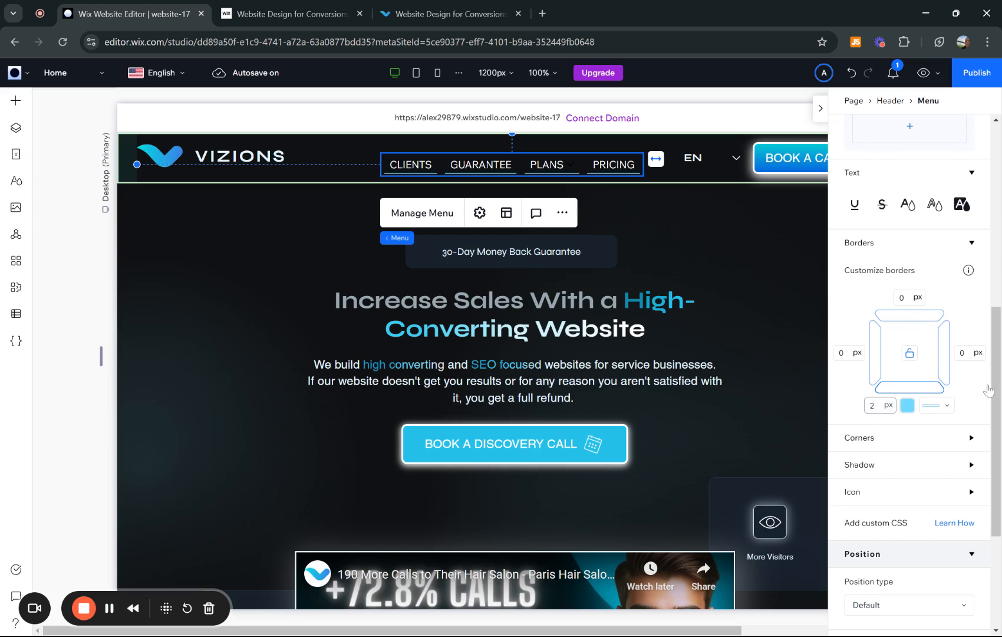
- Publish the site and open its live version
left_click(970, 79)
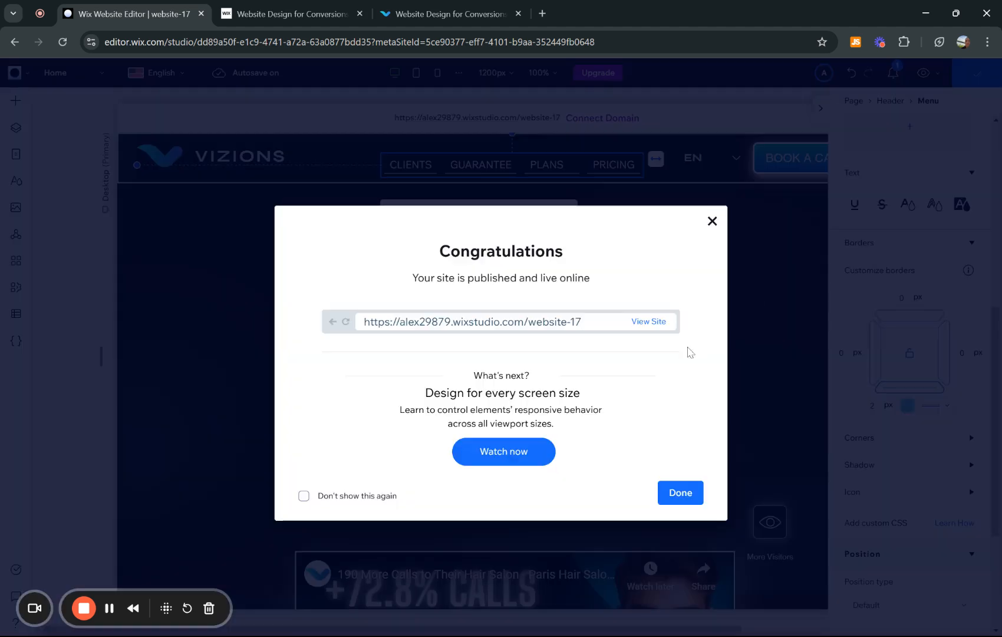
left_click(656, 322)
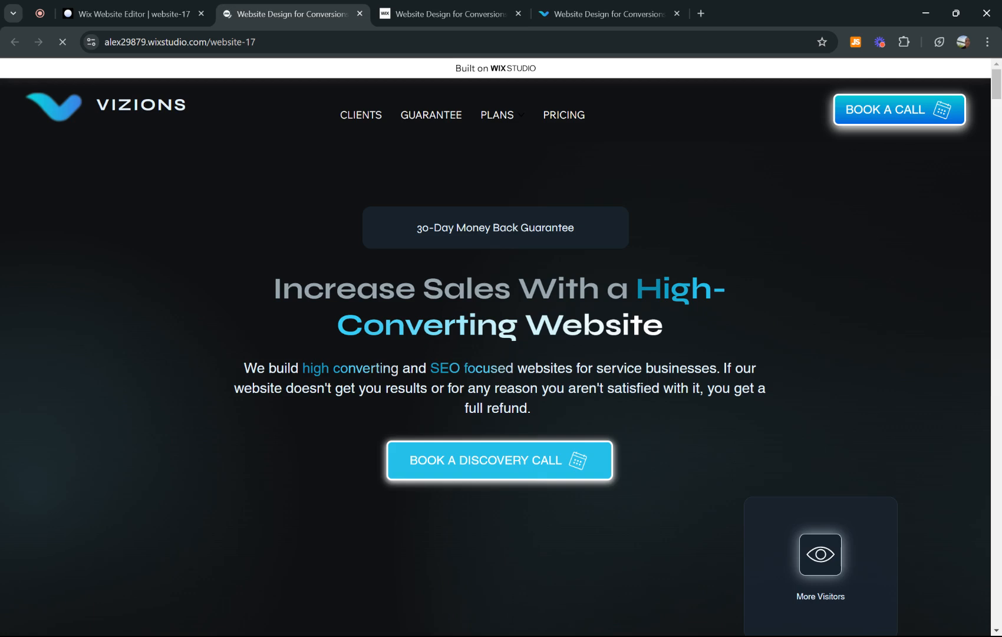
- Check the hover underline of the header menu items on the live site, closing the trainings pop-up
left_click(62, 46)
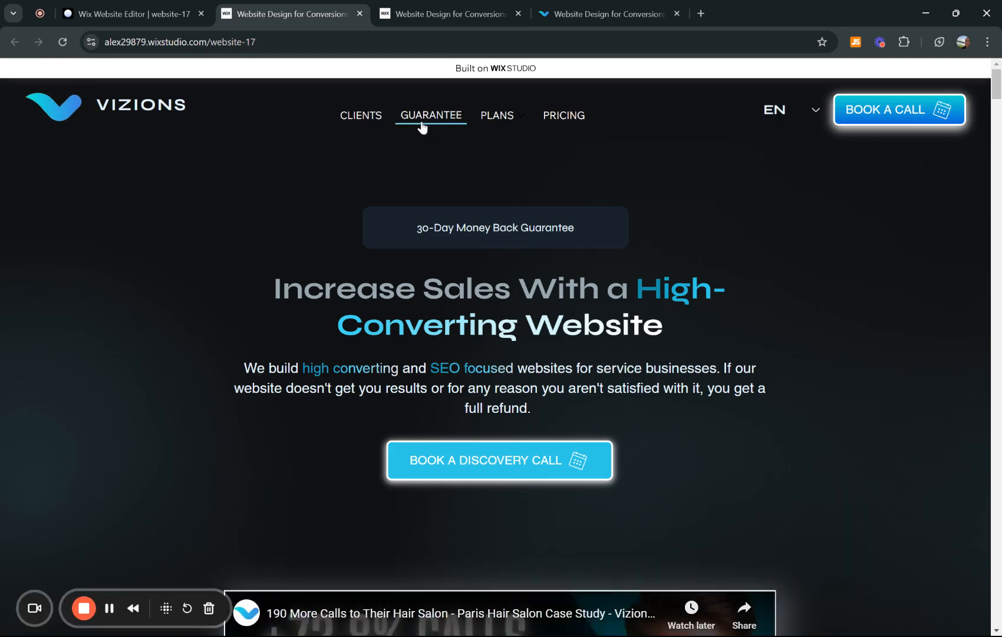
mouse_move(499, 122)
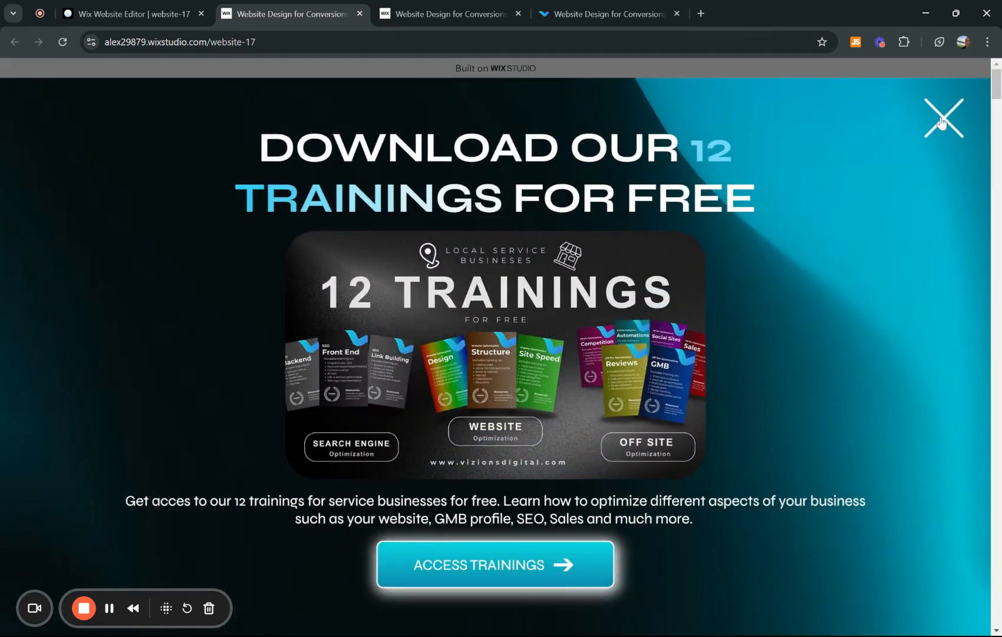
left_click(970, 103)
mouse_move(461, 154)
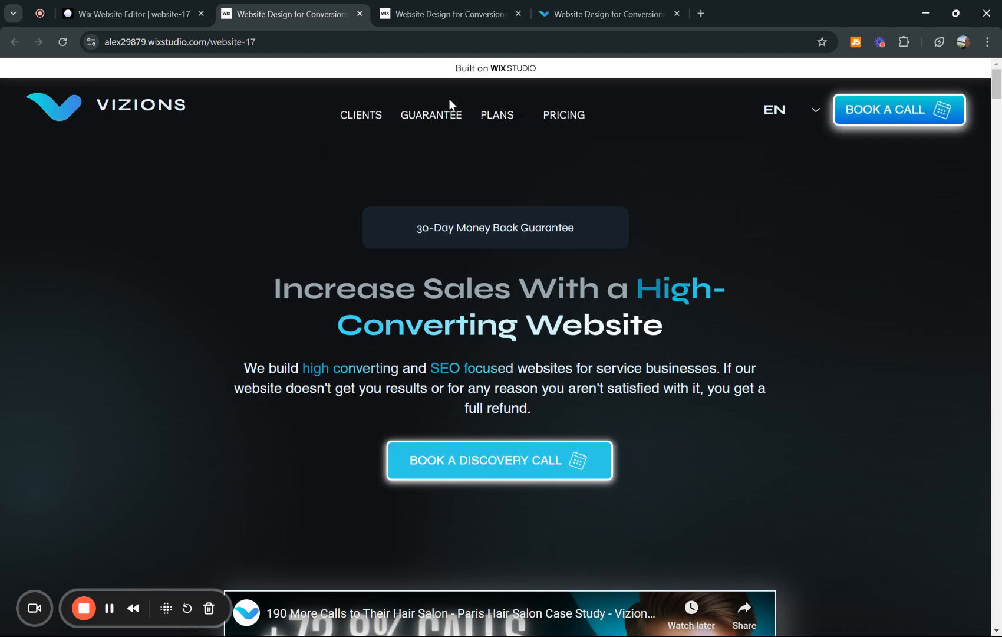
- Examine the underlined Plans dropdown items on the vizionsdigital.com reference site, including from its Ultimate Website page
left_click(147, 14)
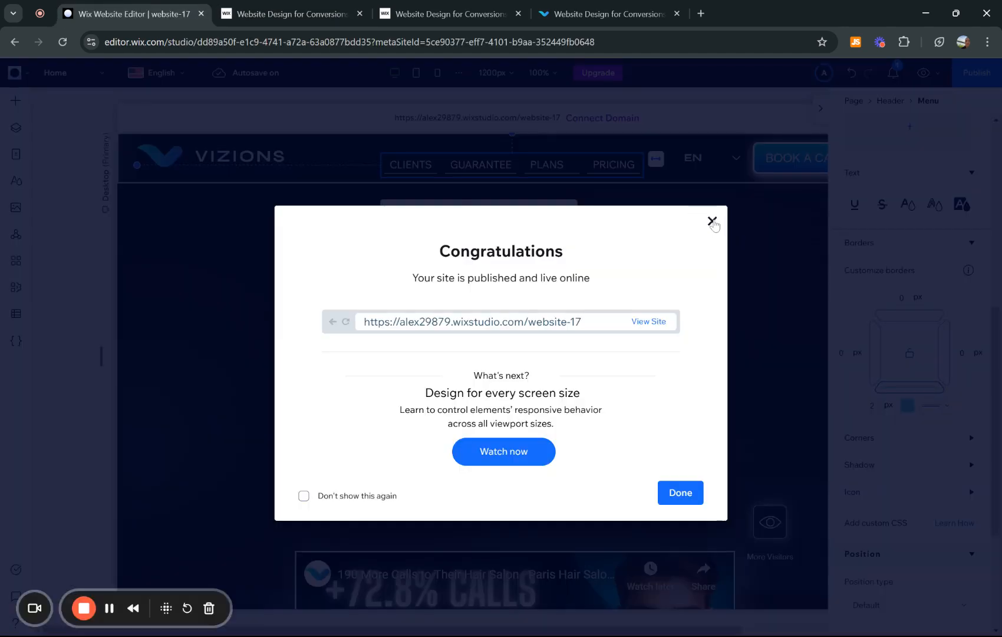
left_click(613, 6)
mouse_move(547, 98)
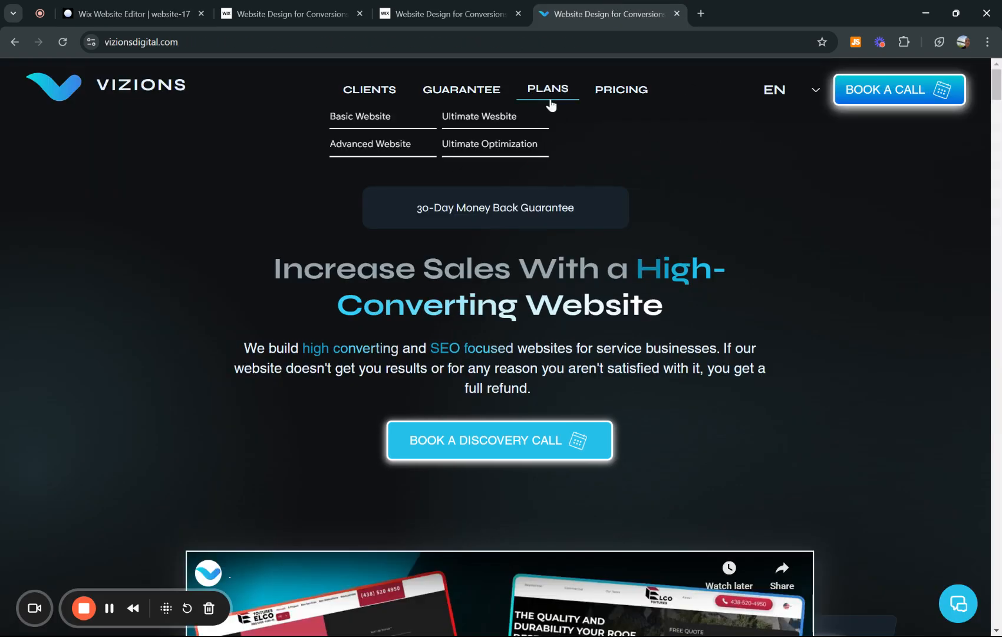
left_click(474, 118)
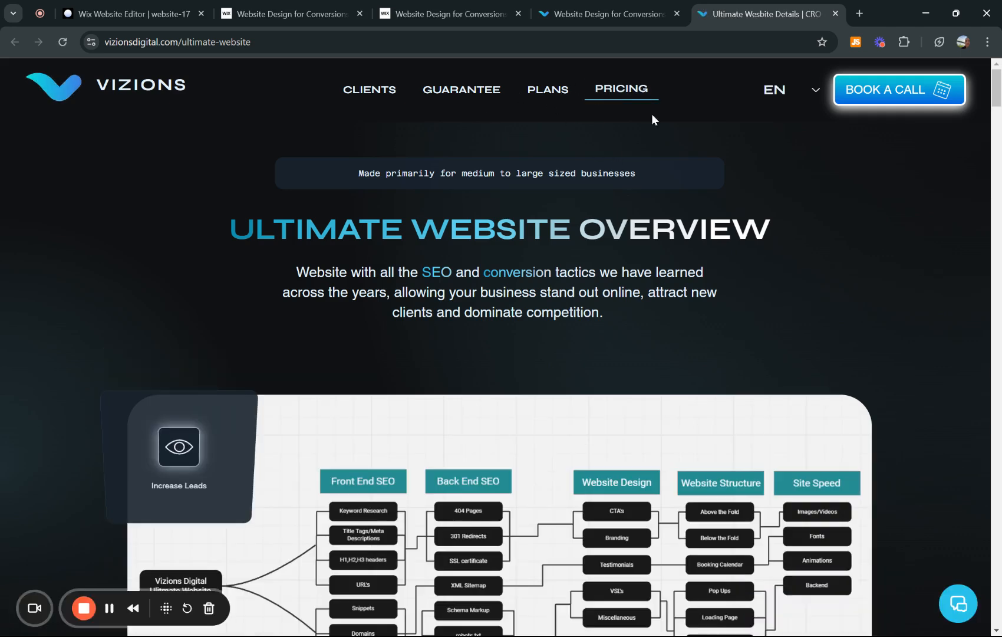
mouse_move(542, 91)
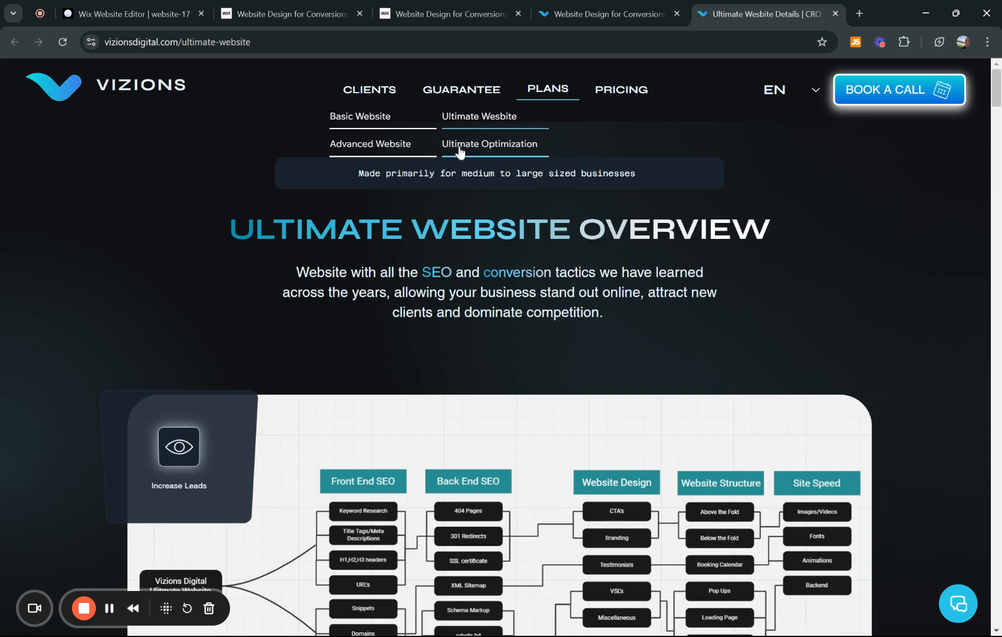
left_click(317, 8)
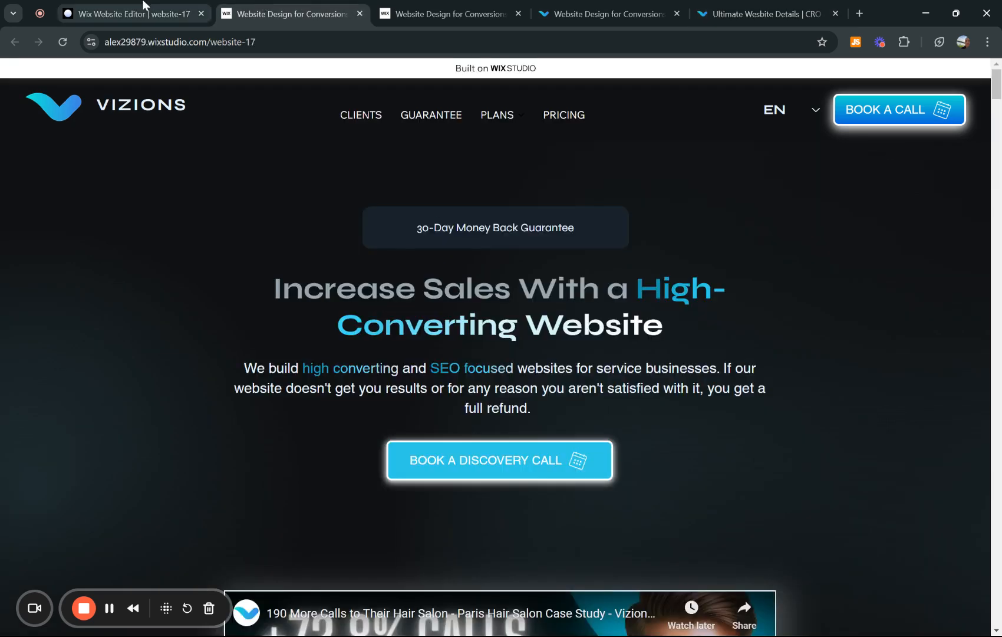
- Return to the Wix Studio editor and switch the header menu's design target to Dropdown items
left_click(144, 8)
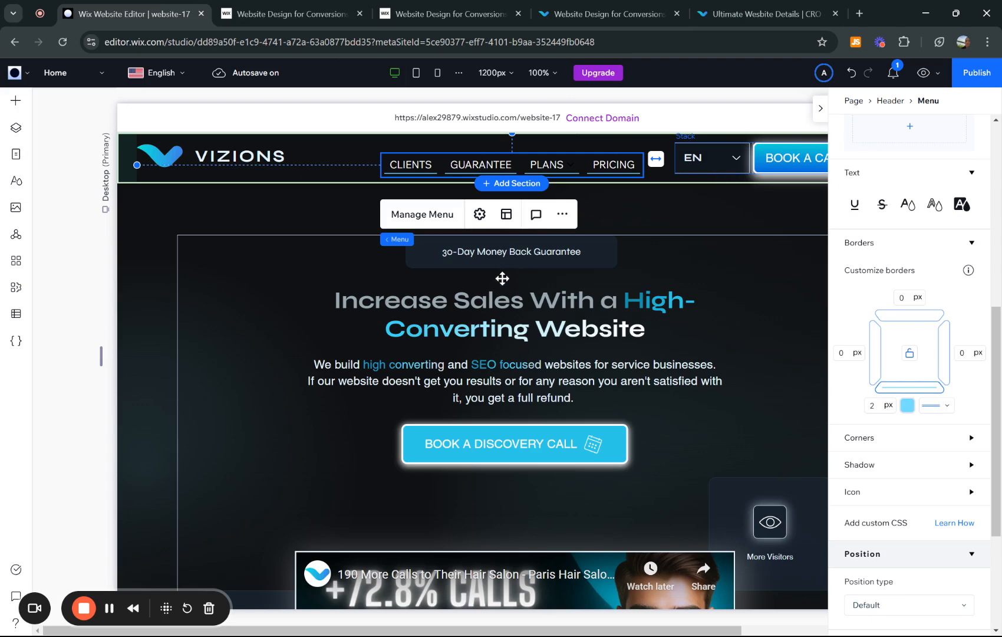
scroll(906, 301, "up", 7)
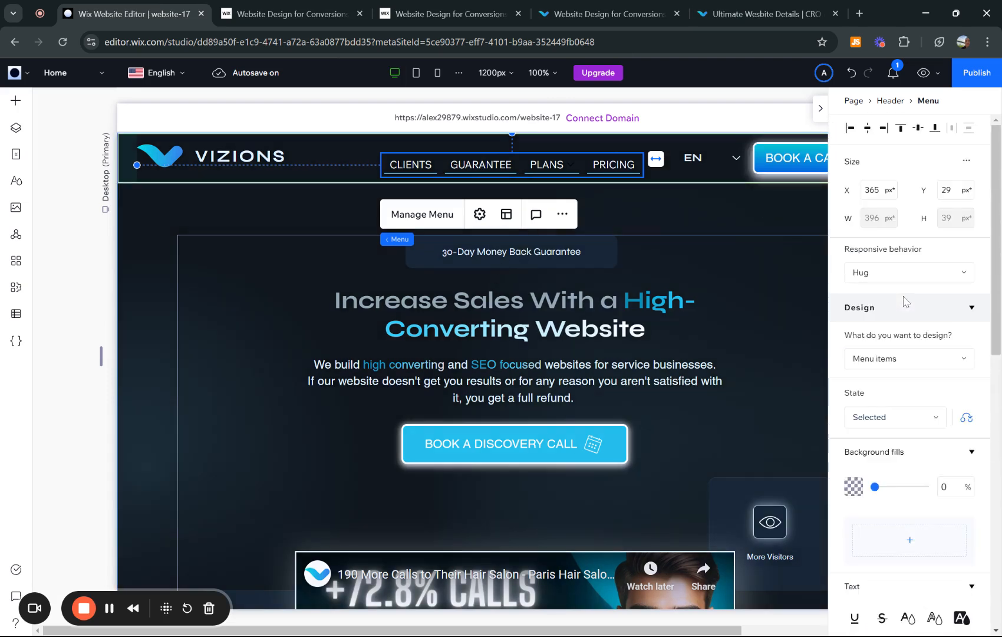
scroll(906, 301, "down", 2)
left_click(898, 298)
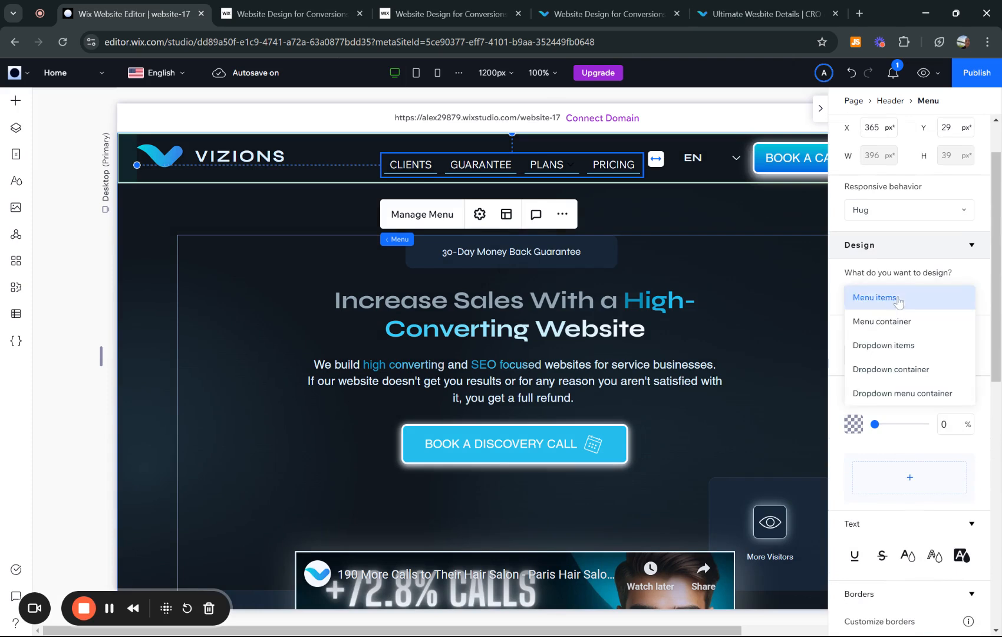
left_click(896, 352)
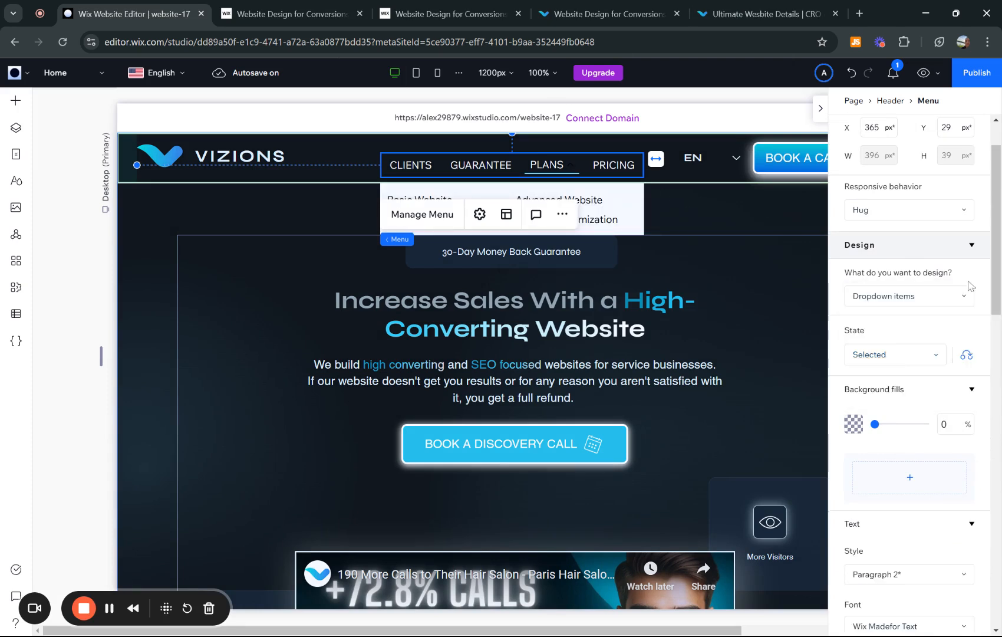
- Switch the dropdown items to the Regular state and look through its design settings
scroll(903, 248, "down", 3)
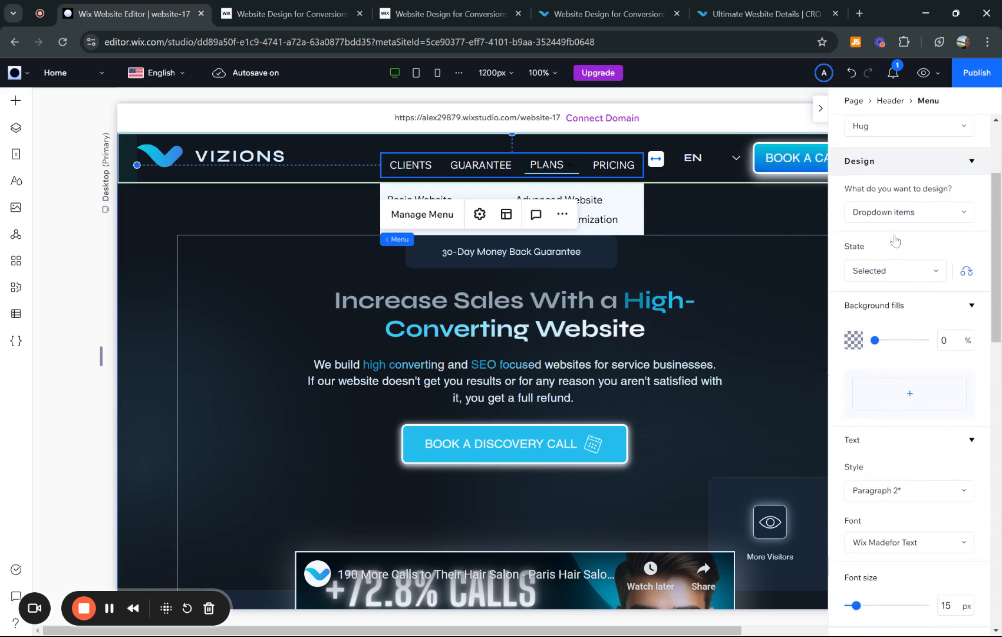
scroll(896, 240, "down", 1)
left_click(899, 243)
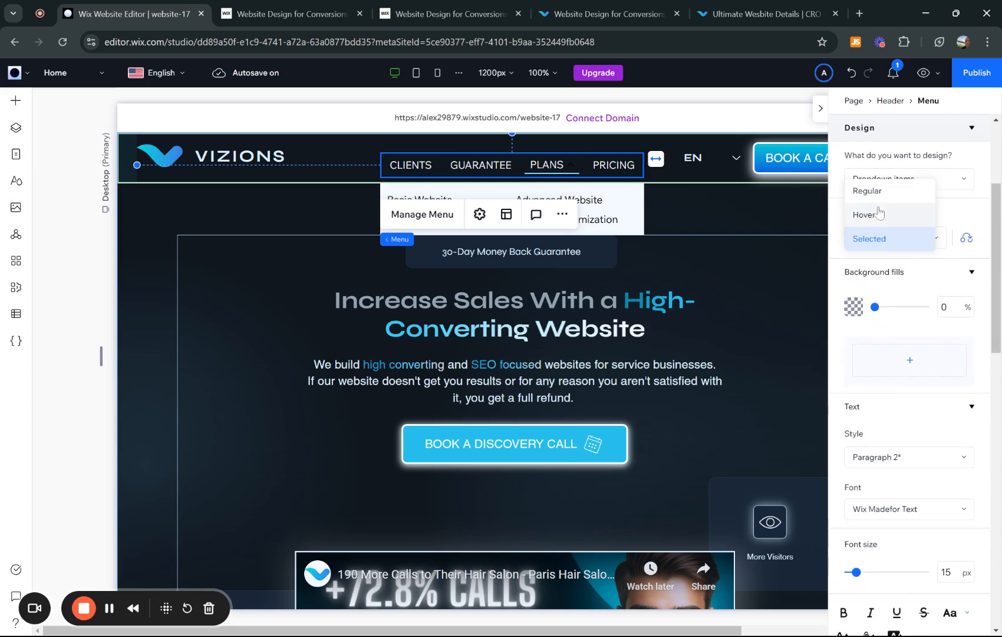
left_click(880, 190)
scroll(934, 220, "up", 1)
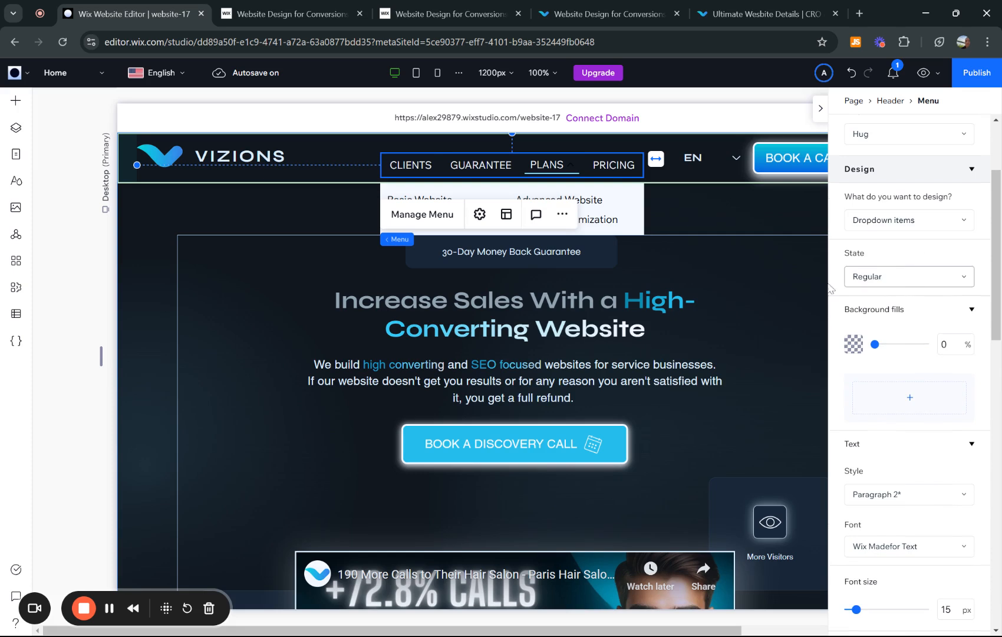
scroll(948, 289, "down", 1)
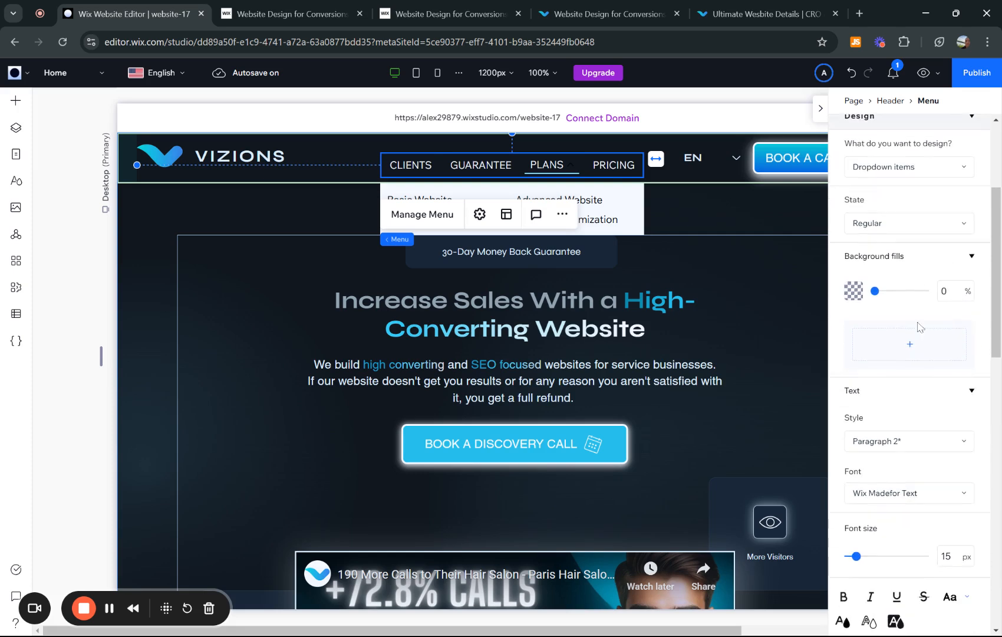
scroll(924, 353, "down", 2)
scroll(927, 357, "up", 4)
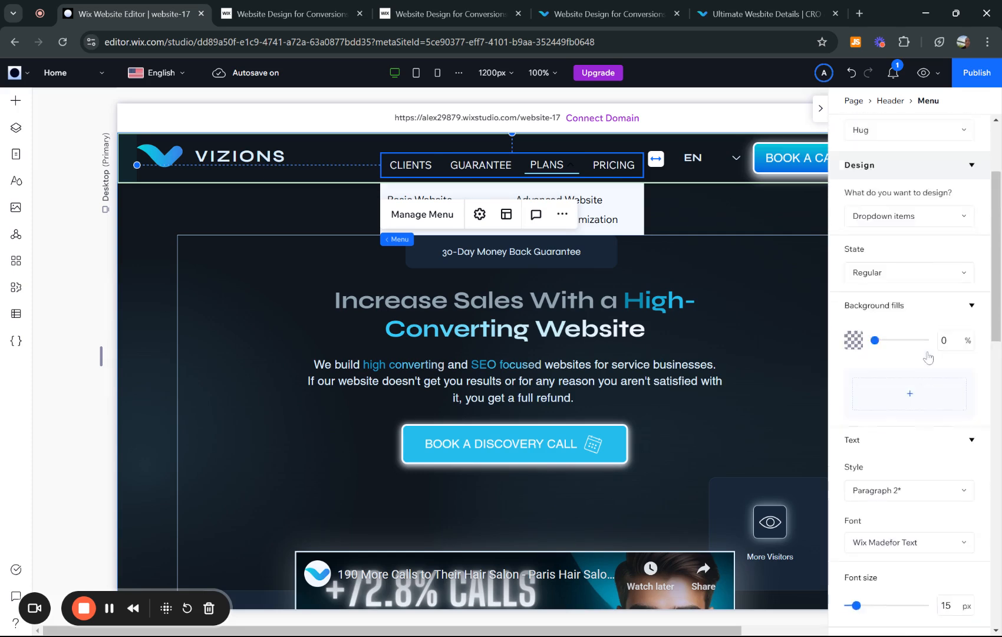
- In the dropdown items' Hover state, unlink the border sides and set the bottom border to 2 px
left_click(898, 333)
left_click(875, 358)
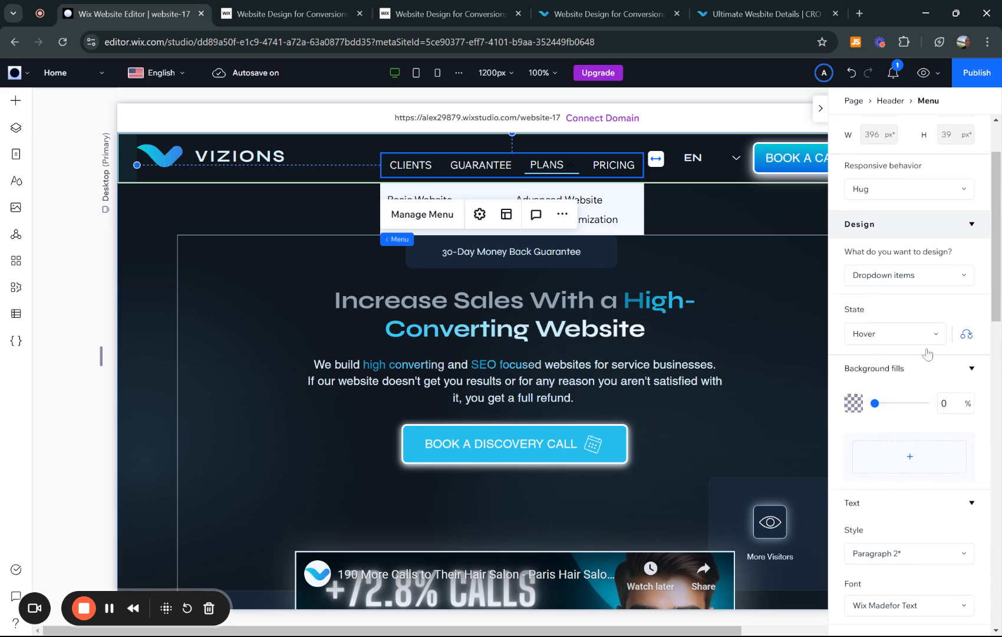
scroll(935, 354, "down", 5)
scroll(936, 354, "down", 8)
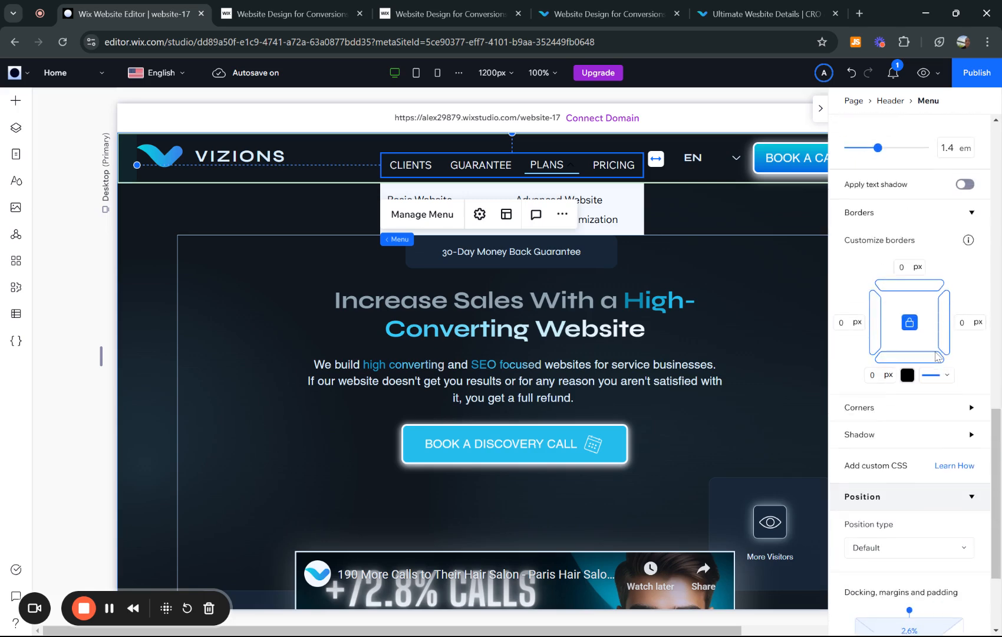
left_click(910, 314)
left_click(876, 367)
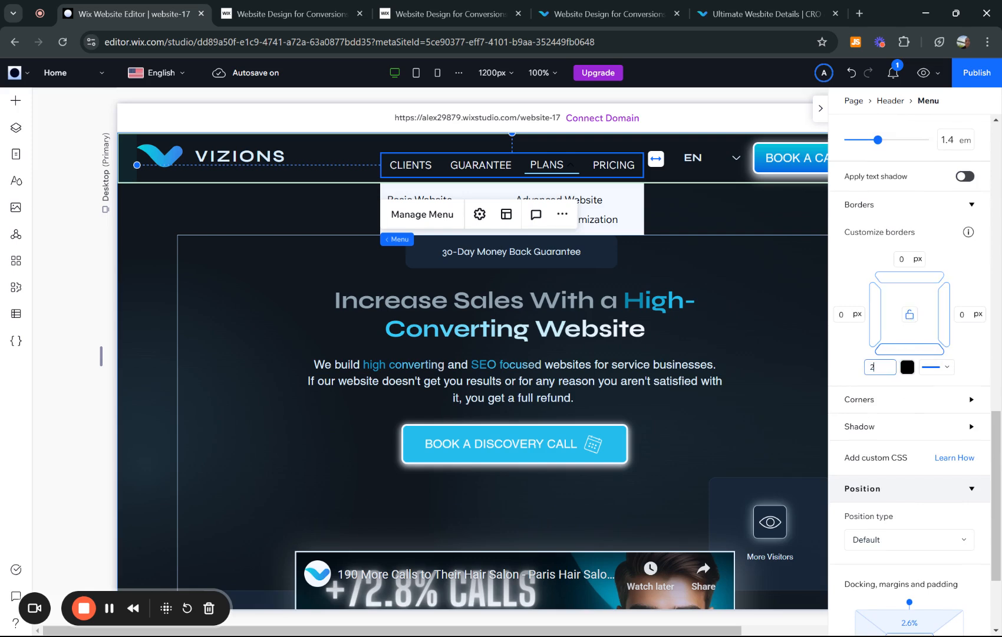
- Color the bottom border of the dropdown items' Hover state #71DAFF
left_click(902, 374)
left_click(914, 371)
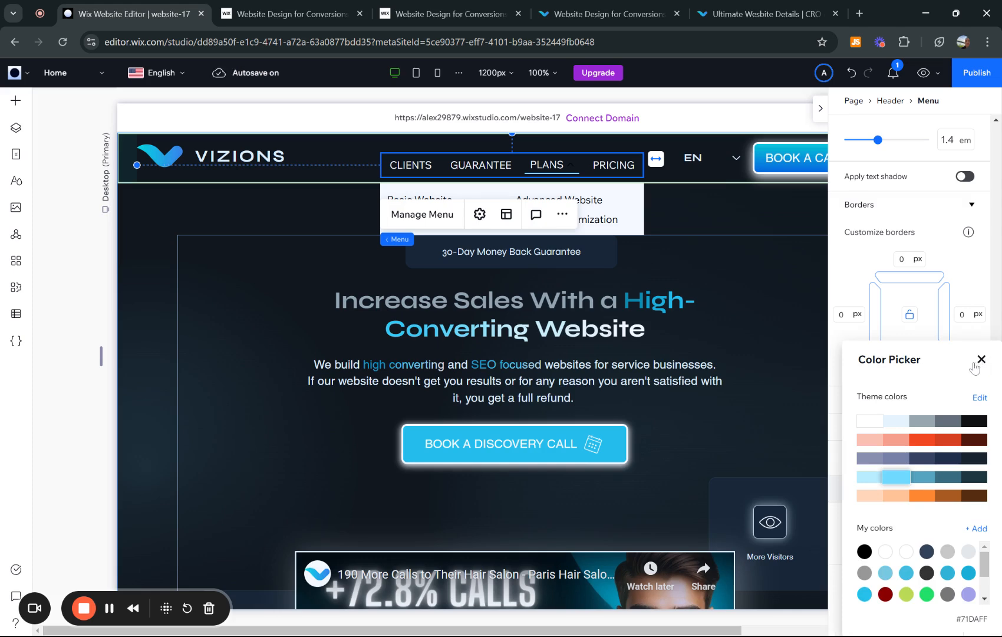
left_click(982, 360)
- Switch the dropdown items' design to the Selected state
scroll(943, 382, "down", 2)
scroll(935, 384, "up", 5)
scroll(933, 385, "up", 7)
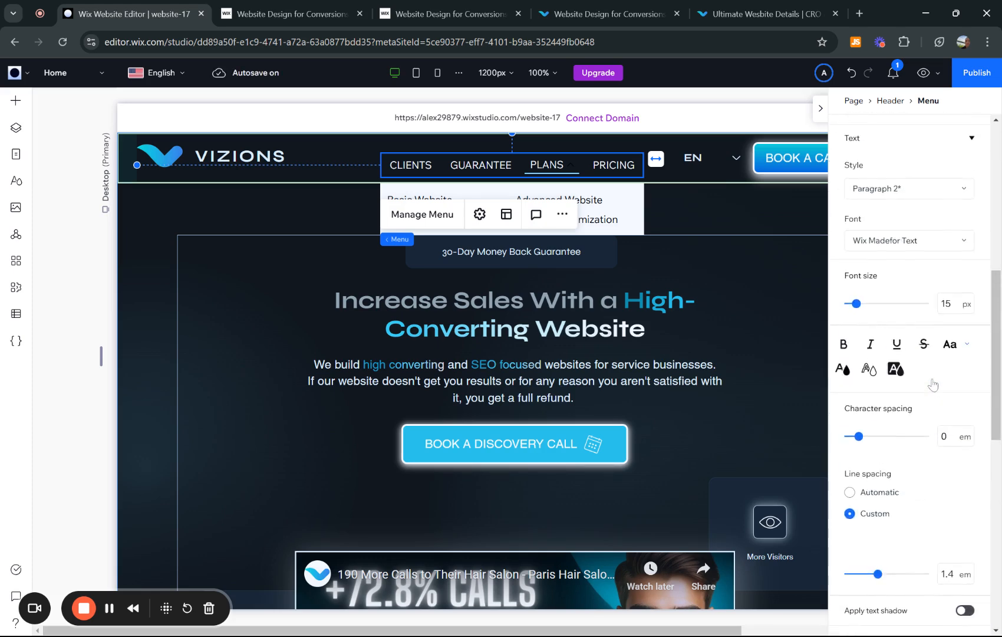
scroll(908, 268, "up", 3)
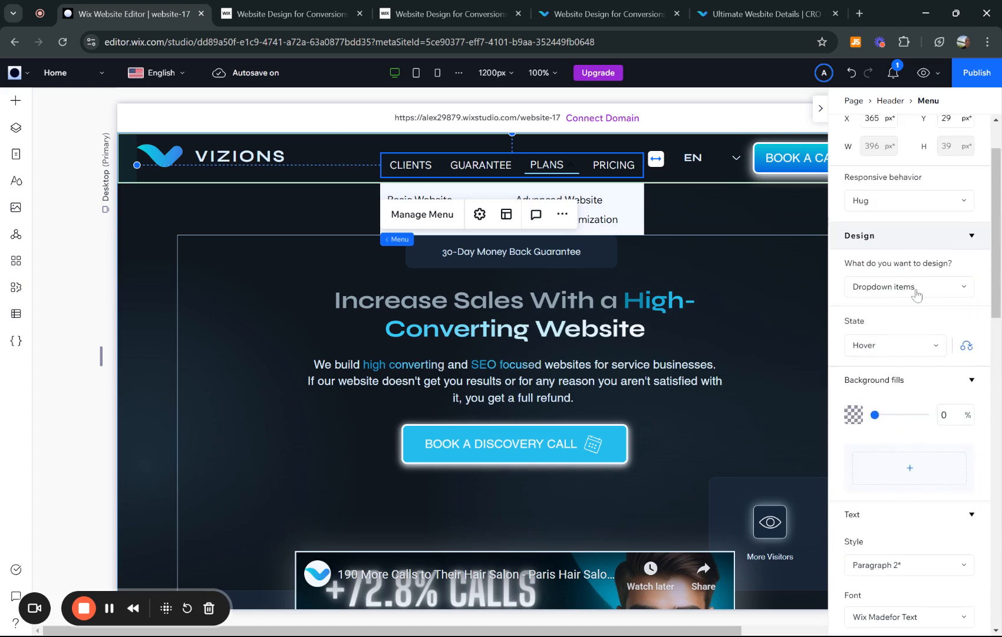
left_click(896, 347)
left_click(876, 373)
- Revisit the reference site's Ultimate Website page, close its pop-up and return to the Wix Studio editor
left_click(761, 14)
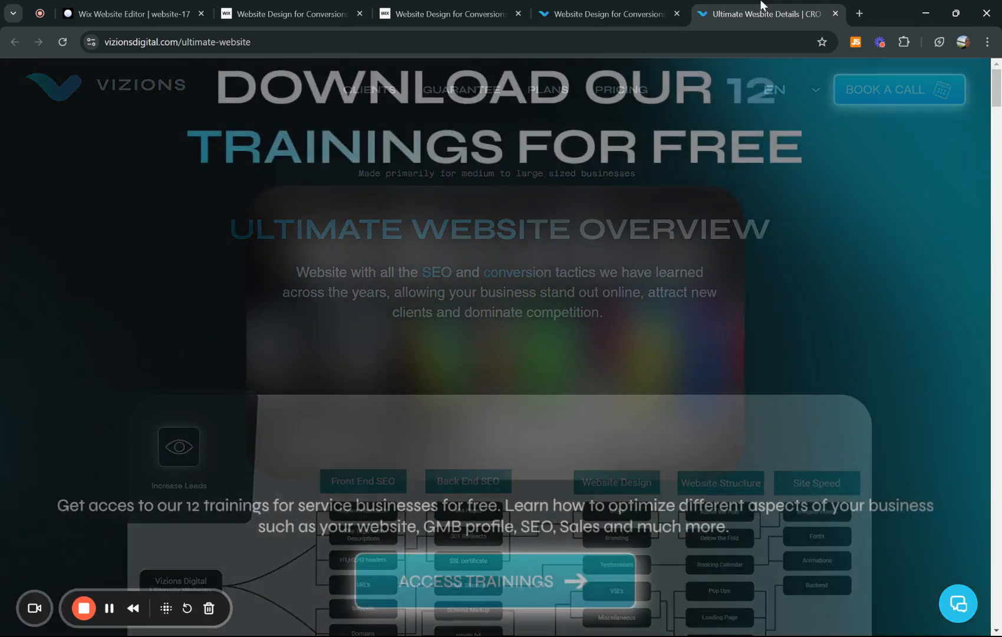
left_click(929, 94)
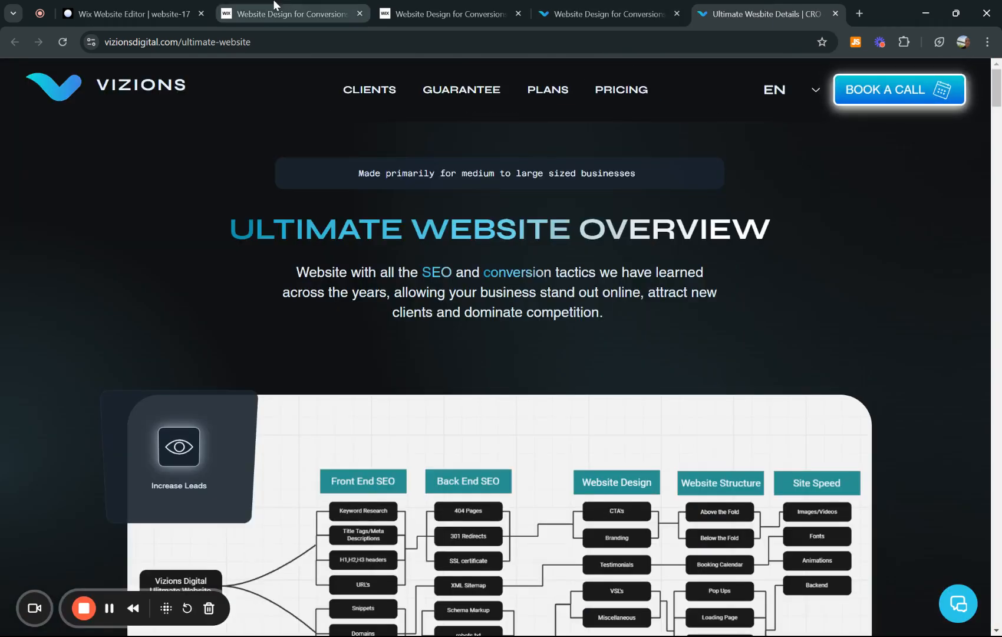
left_click(125, 6)
- Unlink the dropdown items' Selected-state border sides and give the bottom border 2 px in the dark teal theme color
scroll(908, 372, "down", 5)
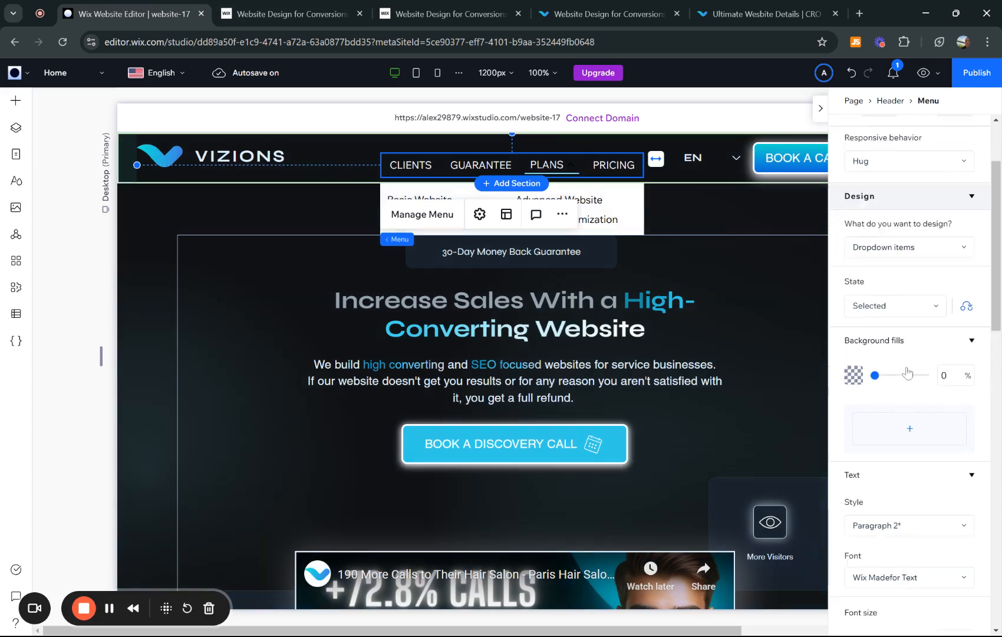
scroll(908, 373, "down", 8)
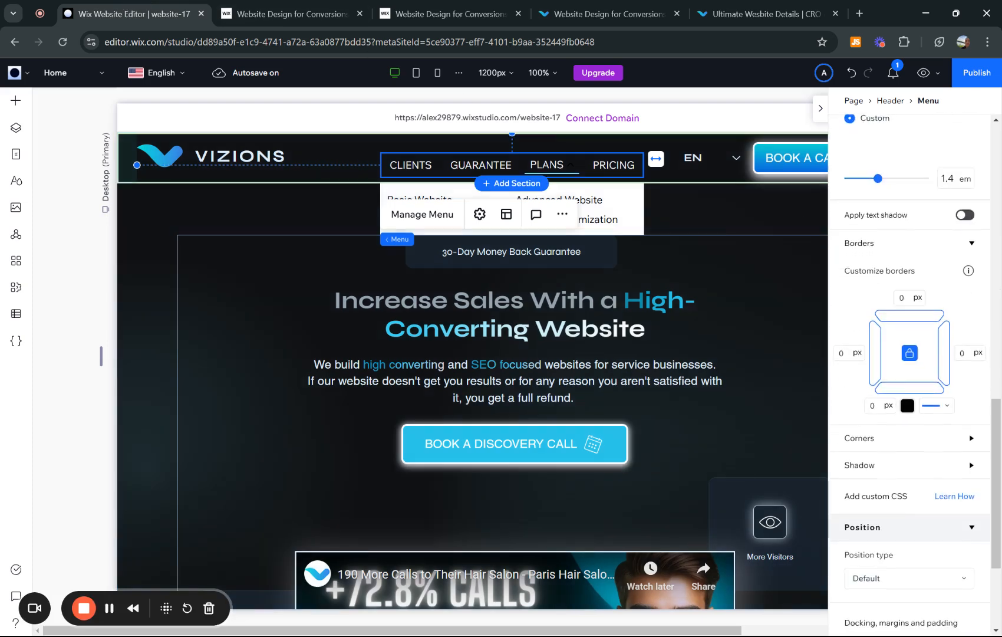
left_click(874, 361)
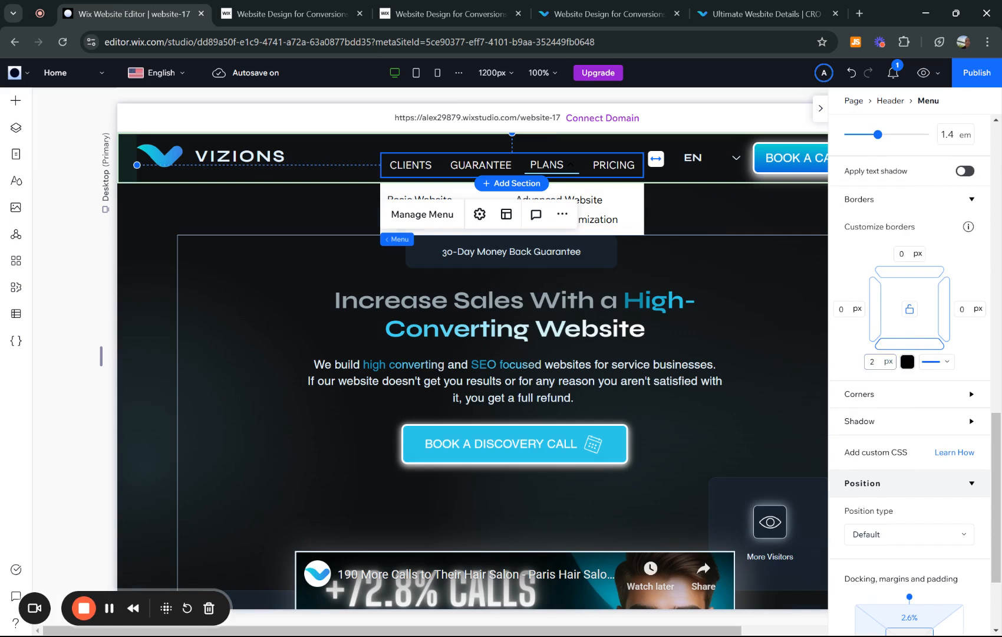
left_click(908, 362)
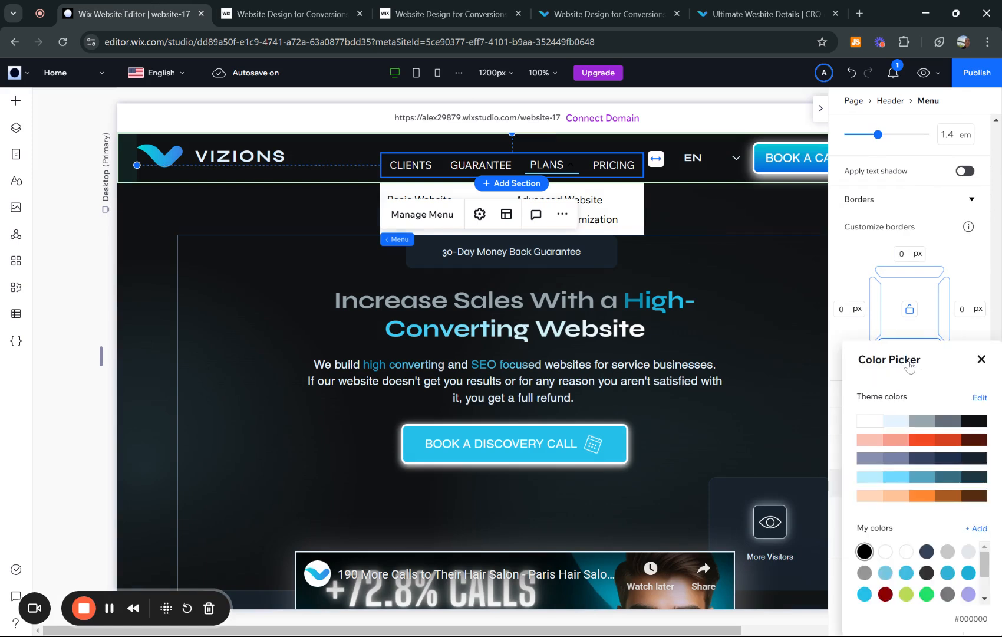
left_click(951, 482)
left_click(982, 361)
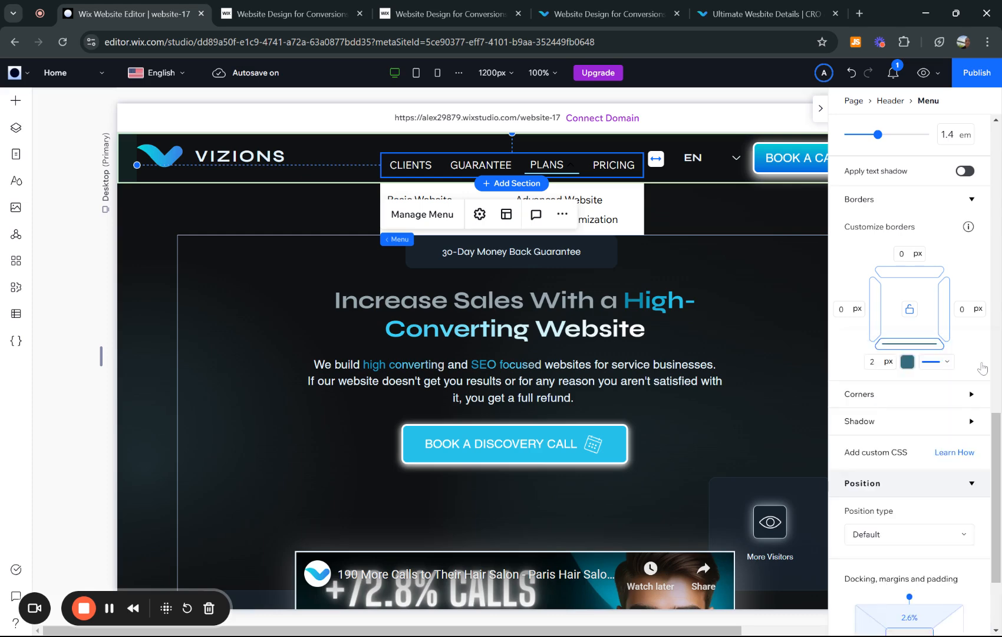
- Switch the dropdown items' design to the Regular state and set their text color to white, #FFFFFF
scroll(914, 366, "up", 10)
scroll(914, 365, "up", 2)
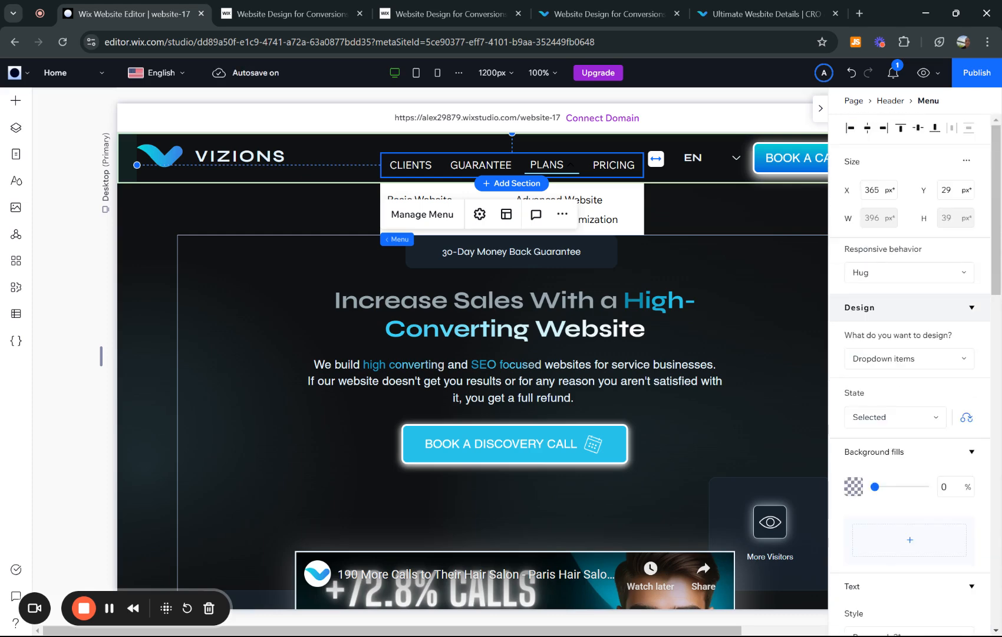
left_click(109, 615)
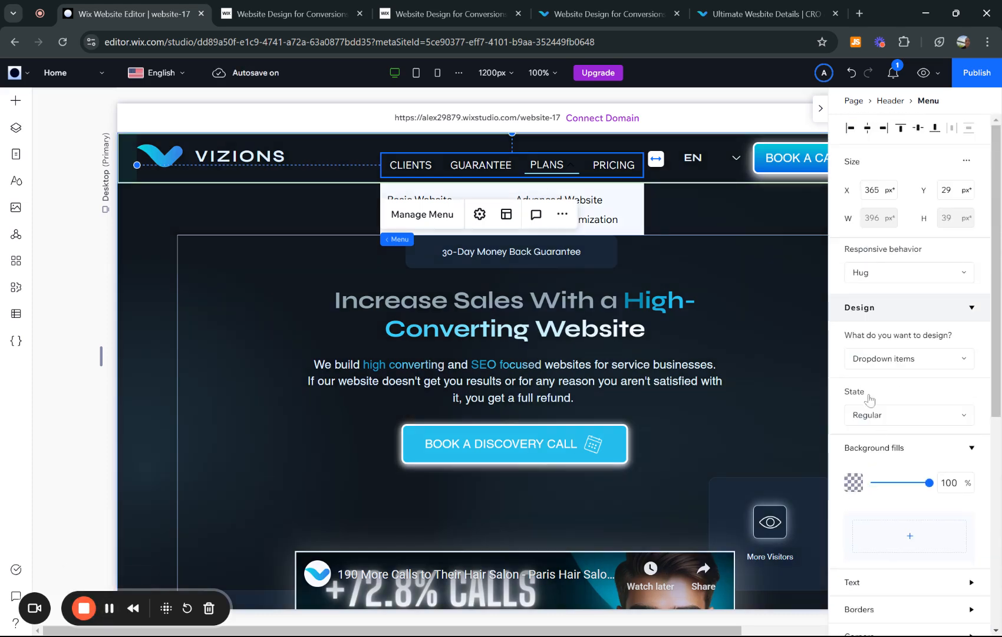
scroll(915, 314, "down", 1)
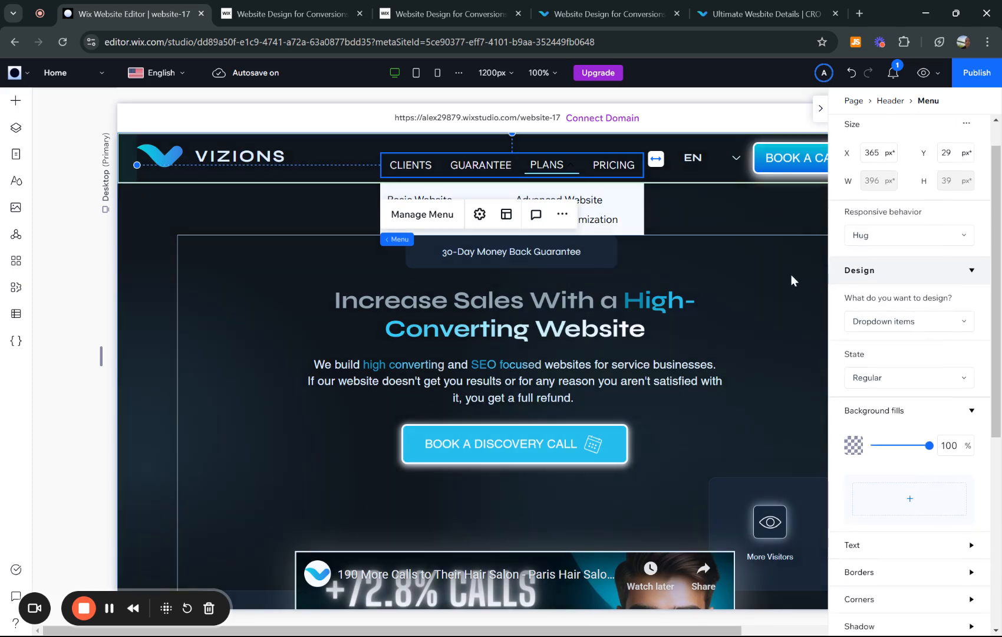
scroll(944, 324, "up", 1)
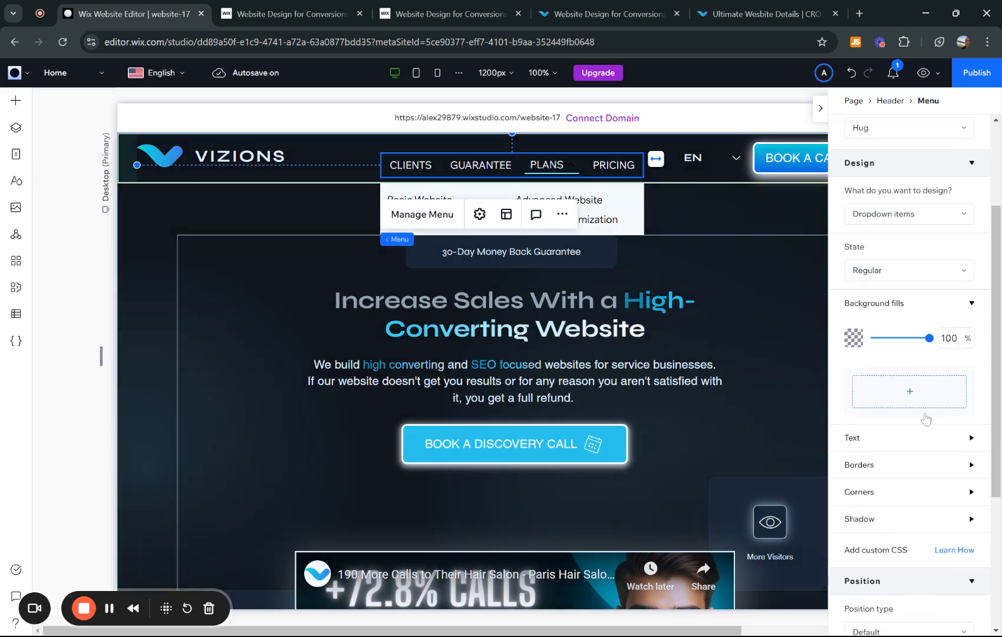
left_click(898, 445)
scroll(894, 466, "down", 3)
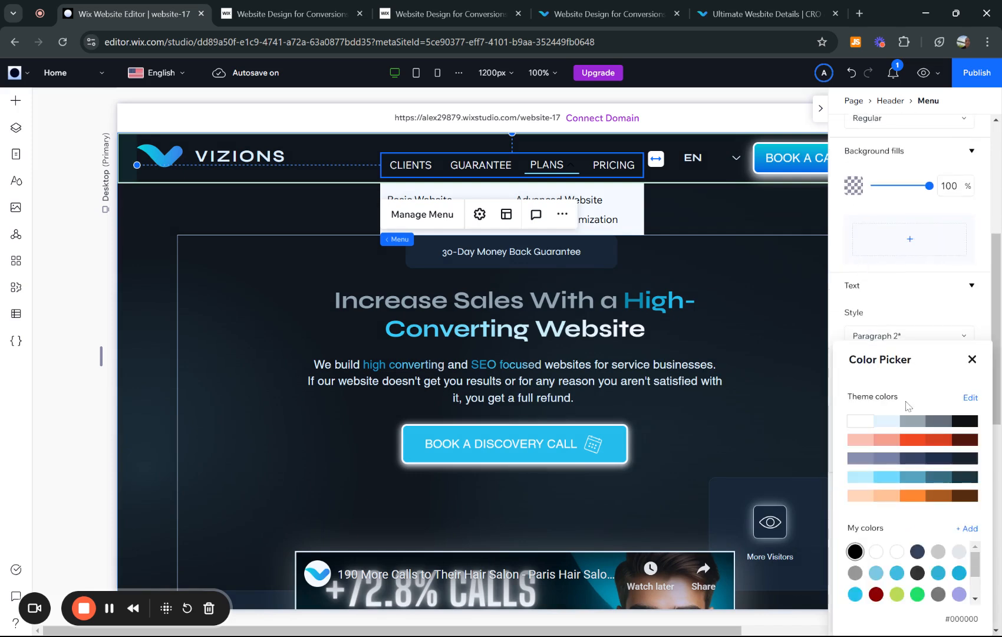
left_click(858, 422)
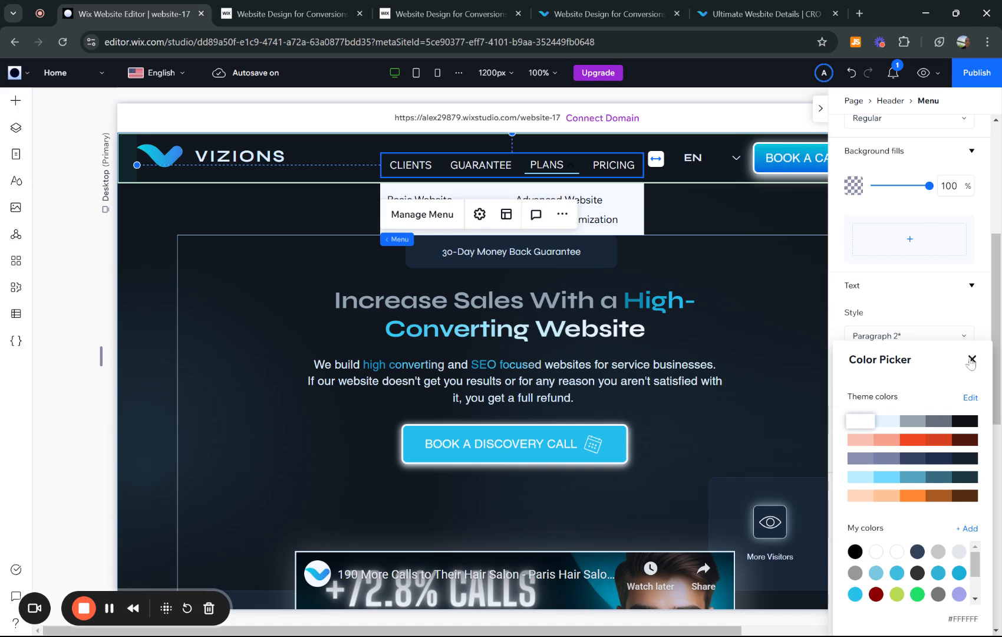
left_click(972, 359)
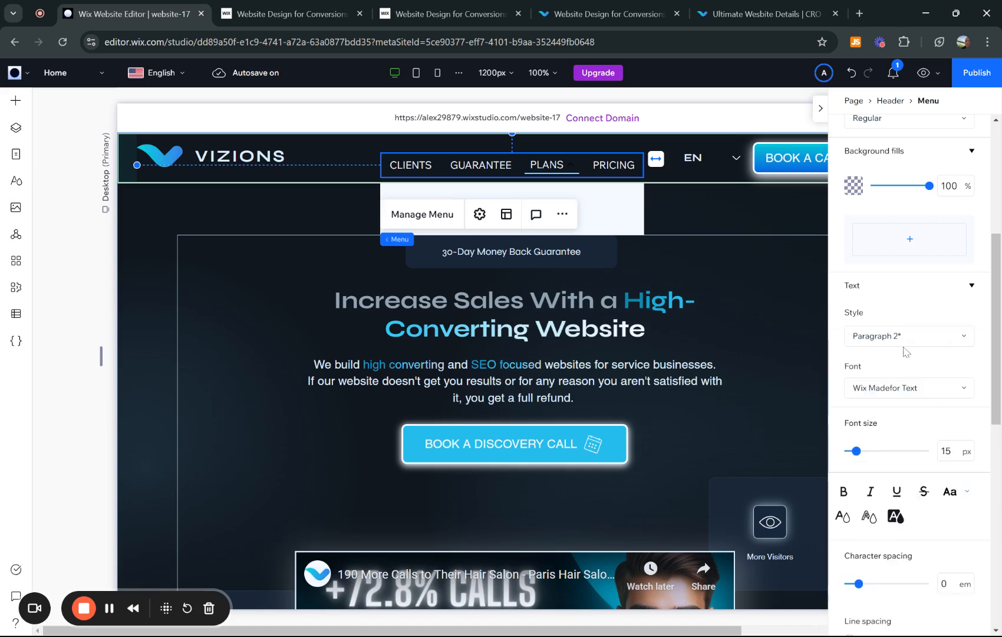
- Select the dropdown container as the design target and reduce its background fill opacity to 0%
scroll(908, 348, "up", 5)
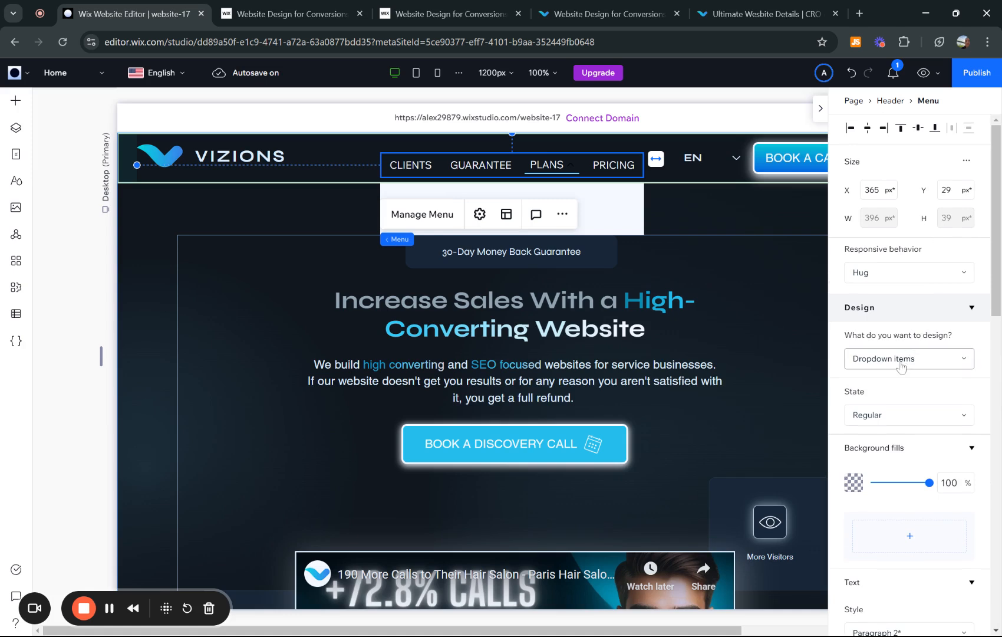
left_click(902, 360)
left_click(897, 389)
scroll(931, 378, "down", 1)
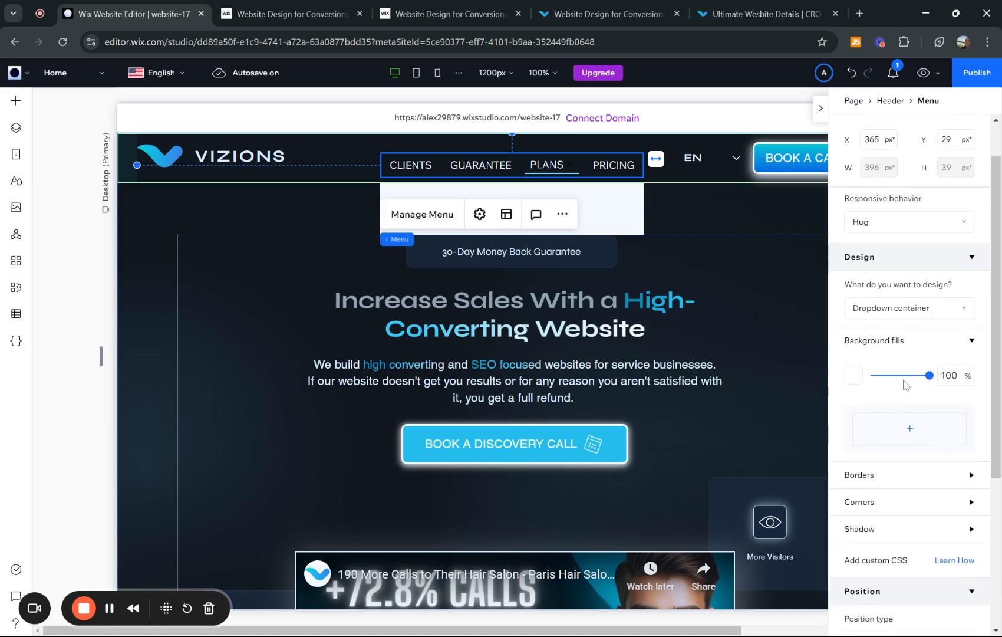
left_click_drag(930, 380, 875, 379)
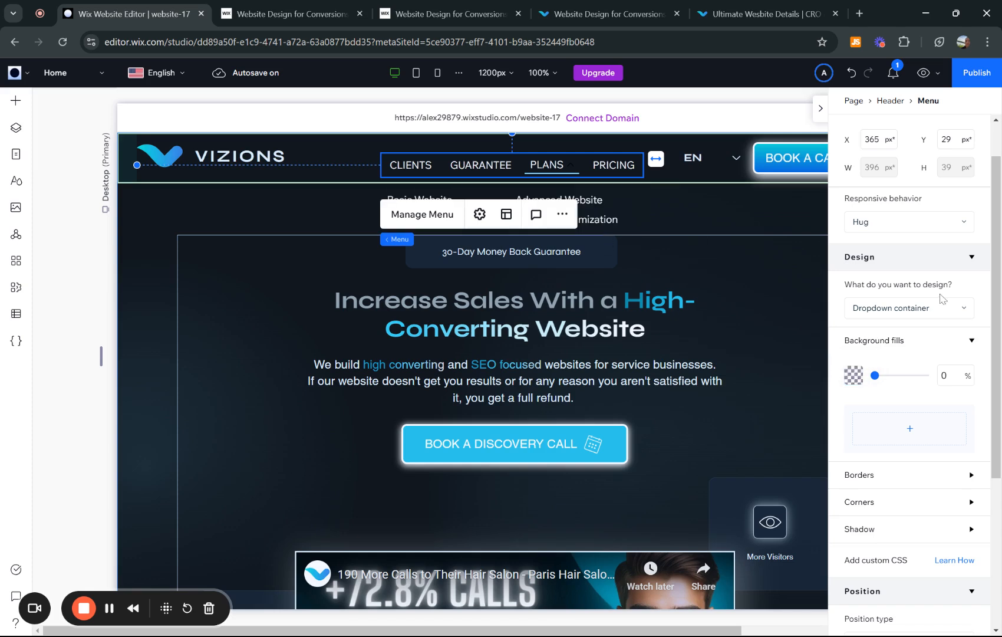
- Return the design target to the dropdown items and review their Hover state settings
scroll(944, 300, "up", 1)
scroll(941, 302, "down", 3)
scroll(940, 302, "up", 3)
left_click(937, 360)
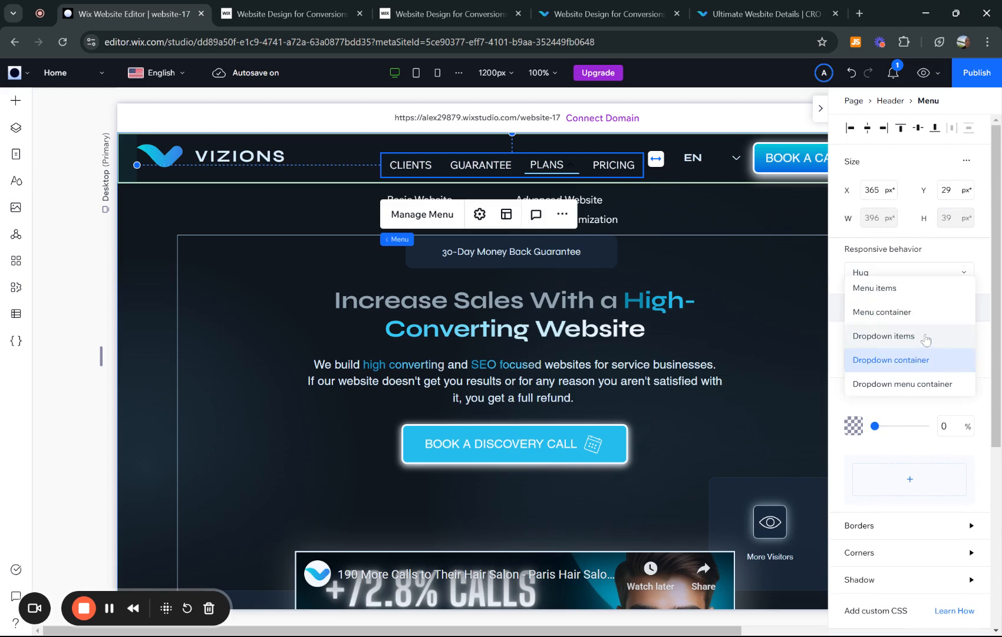
left_click(927, 340)
left_click(921, 415)
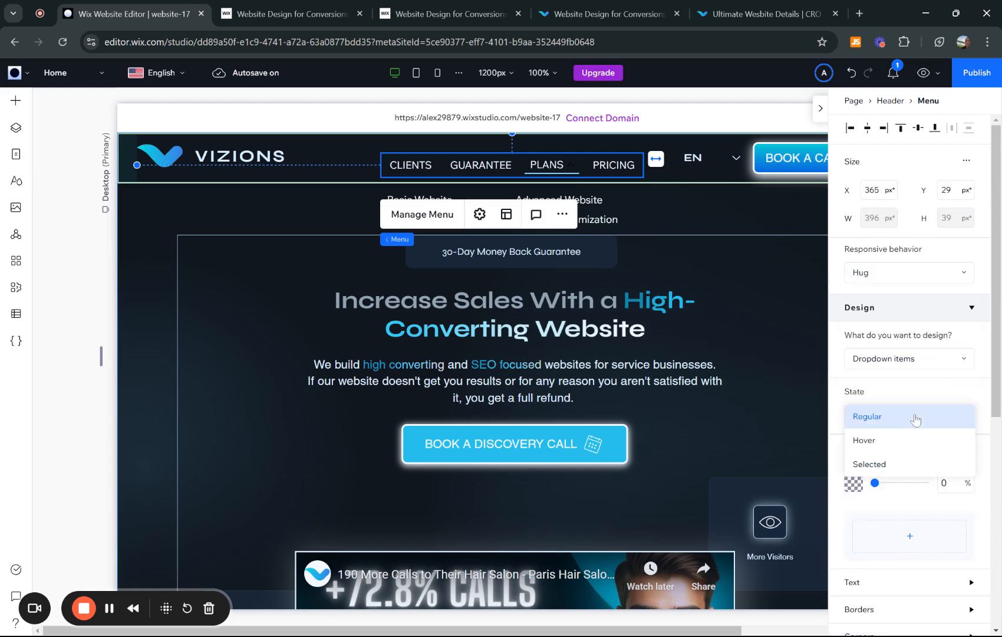
left_click(889, 443)
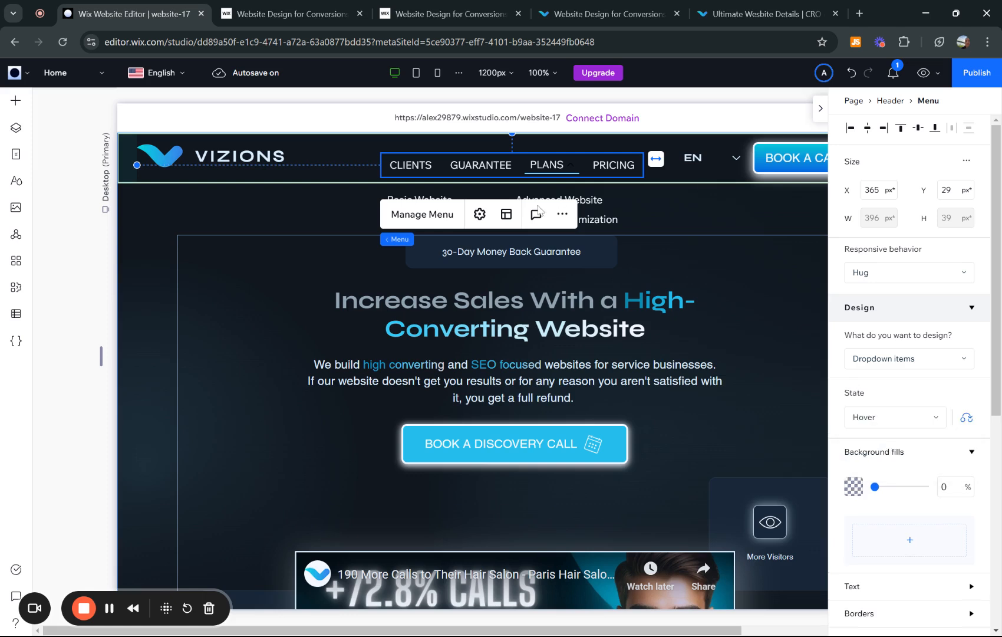
scroll(934, 407, "down", 2)
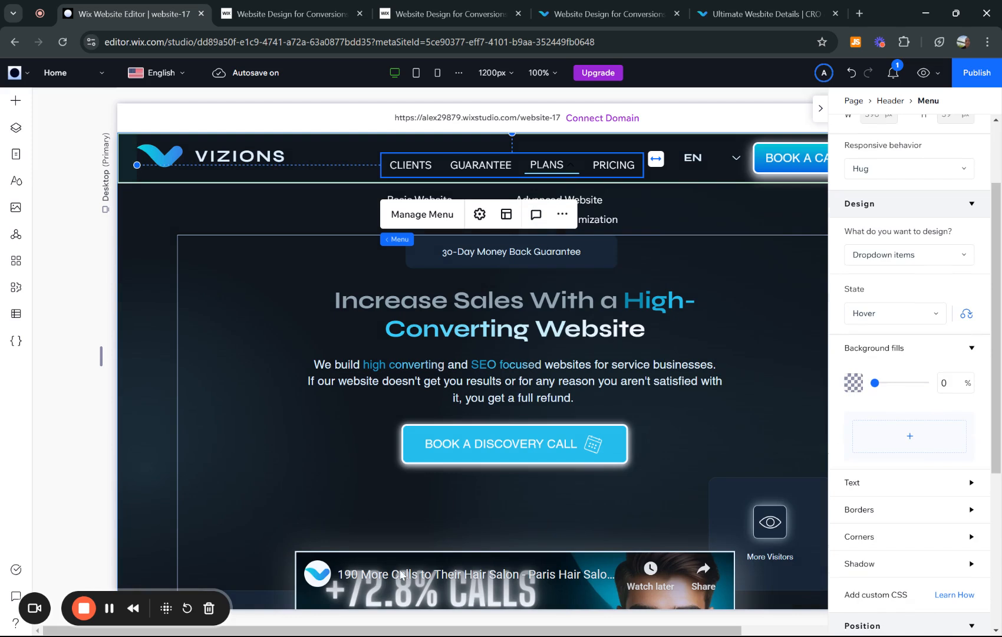
left_click(109, 612)
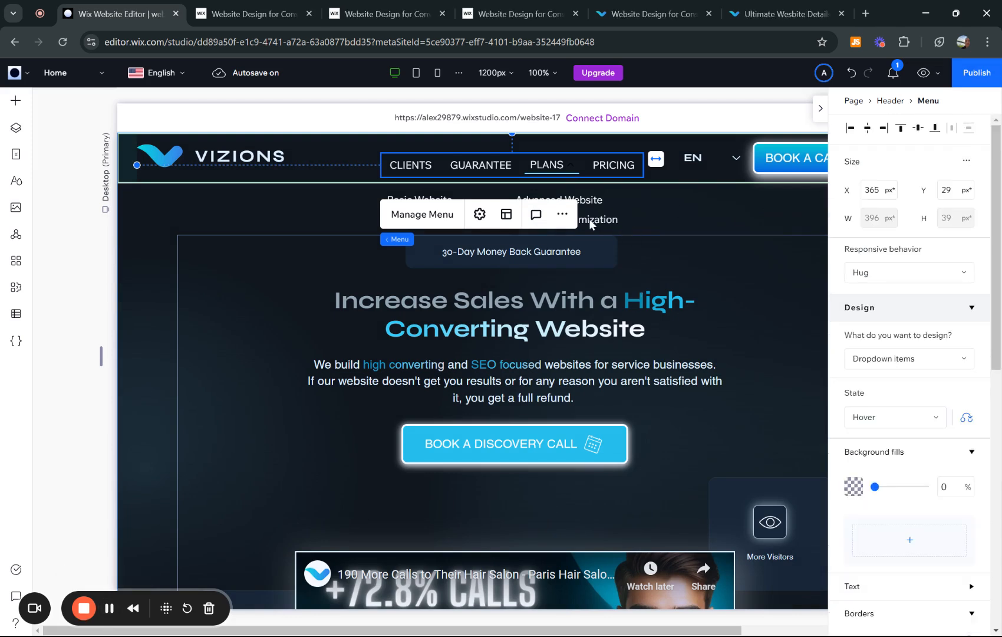
- Publish the website and open its live version
left_click(978, 73)
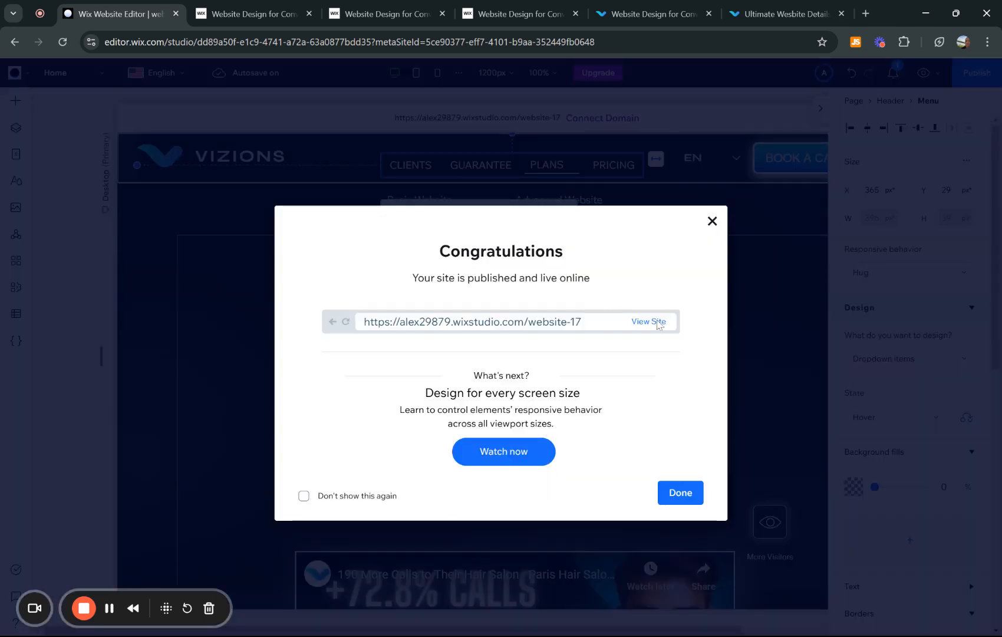
left_click(659, 323)
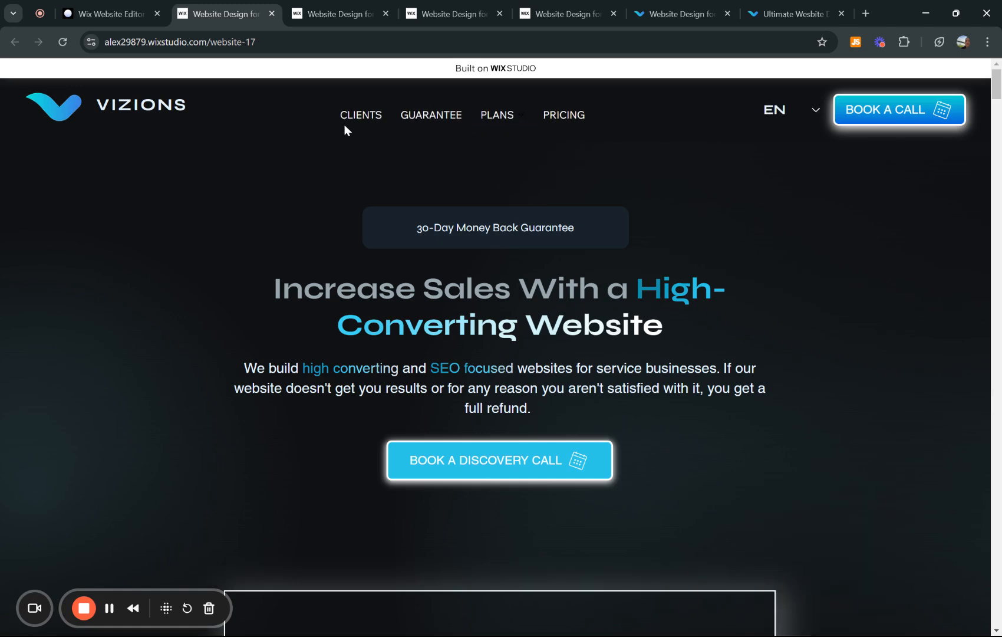
- Check the PLANS dropdown's hover underlines on the live site, open the Advanced Website page and check the header menu there
mouse_move(511, 116)
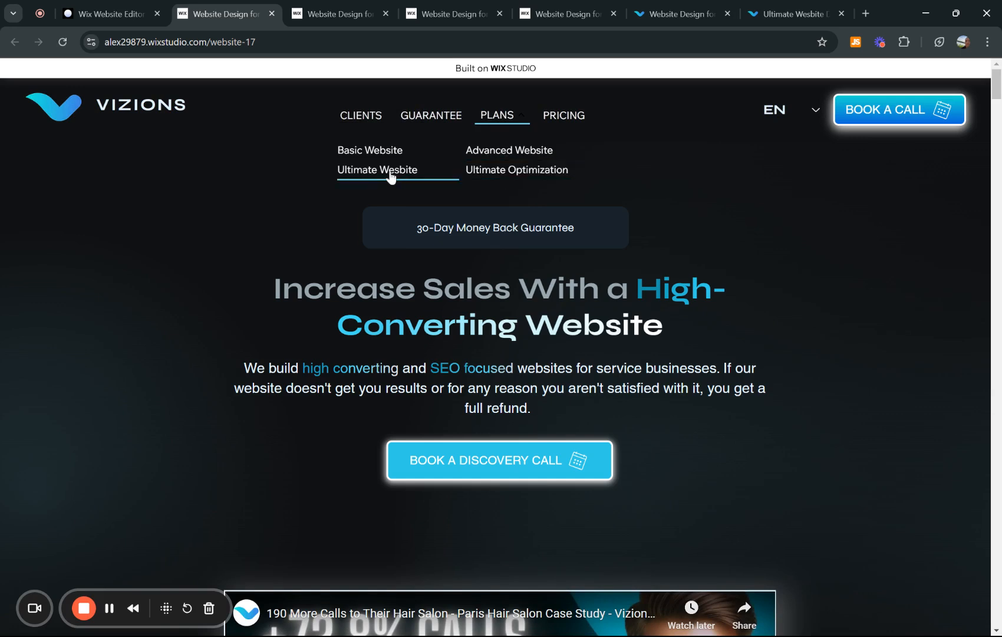
left_click(511, 151)
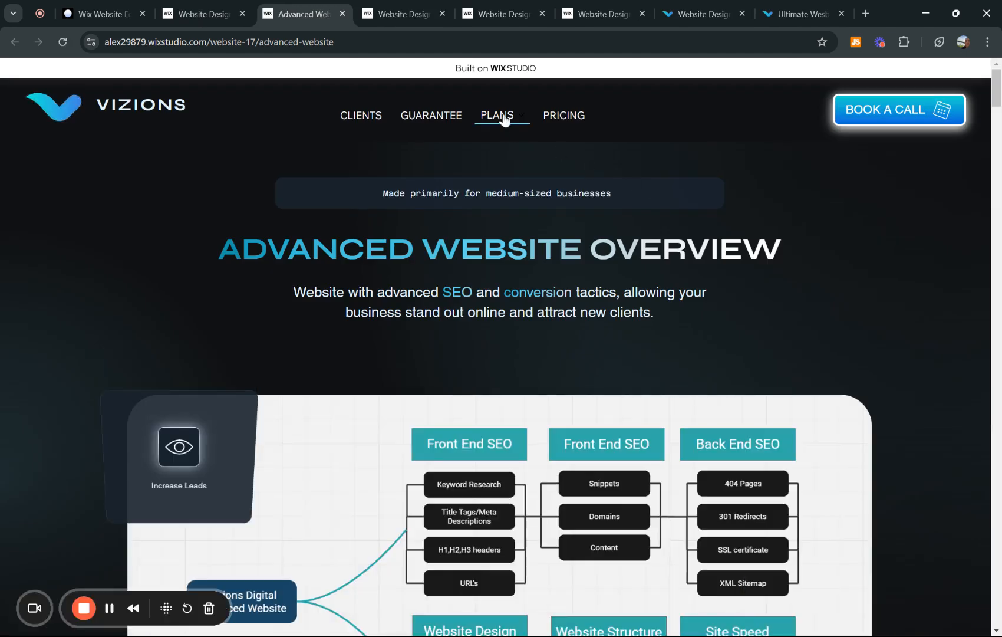
mouse_move(488, 116)
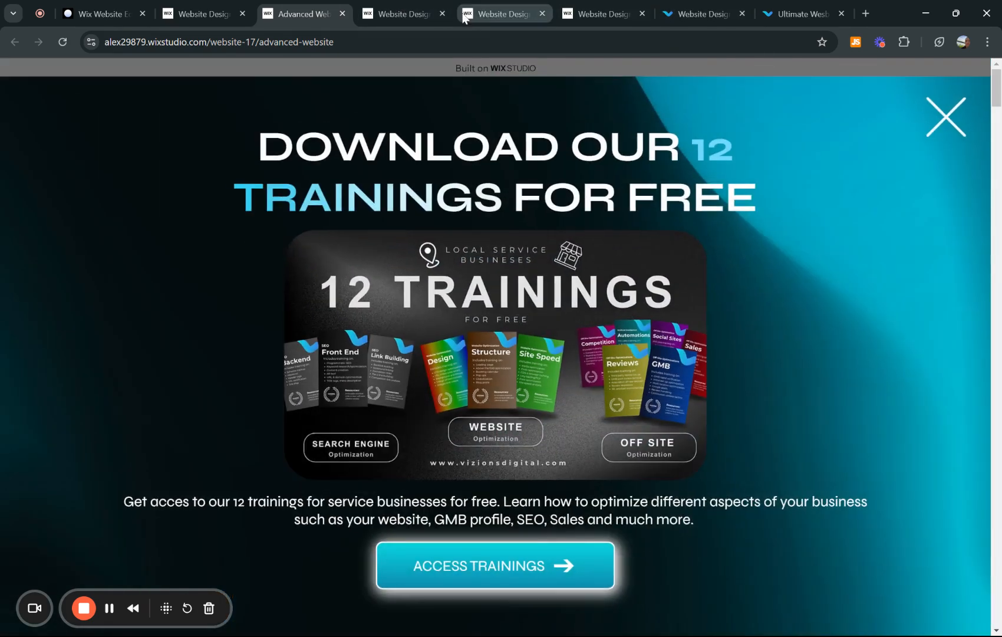
- Close the duplicate live-site browser tabs and switch to the reference site vizionsdigital.com
left_click(443, 13)
left_click(443, 14)
left_click(442, 13)
left_click(415, 12)
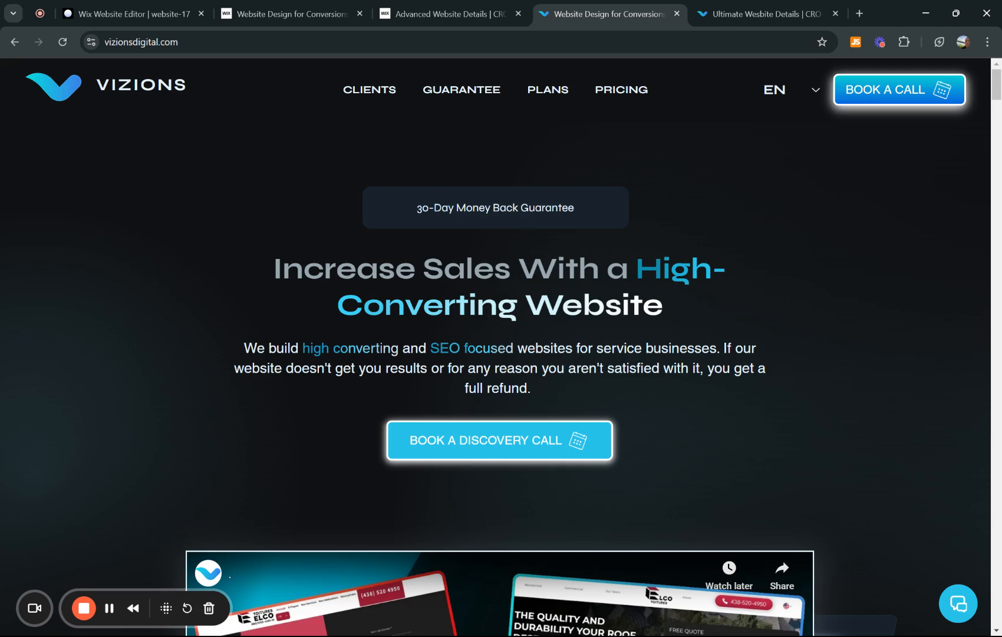
- Examine how the reference site's header behaves while moving down the homepage and back up
scroll(496, 348, "down", 20)
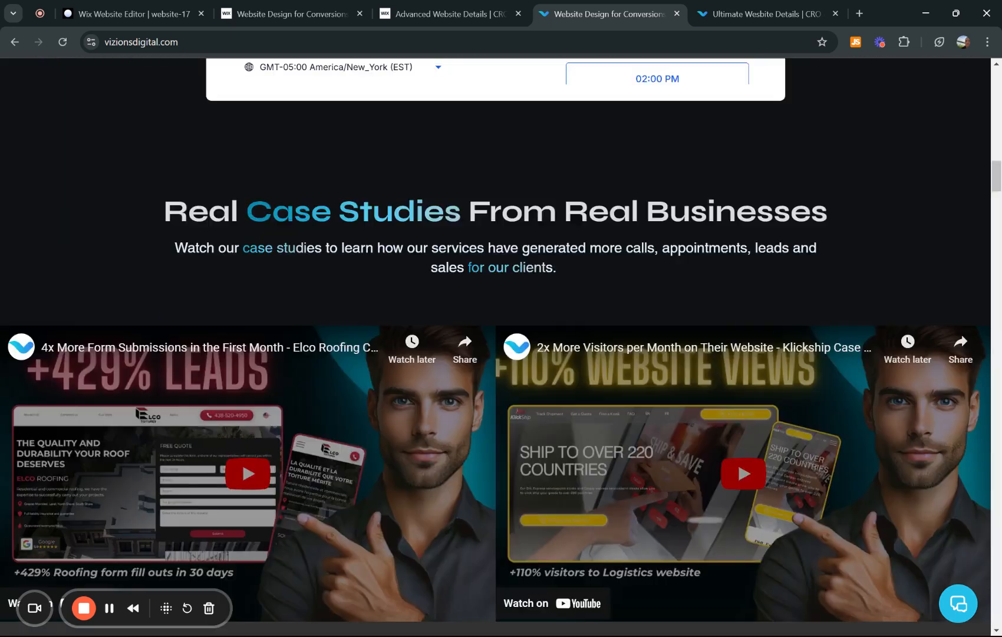
scroll(495, 348, "down", 15)
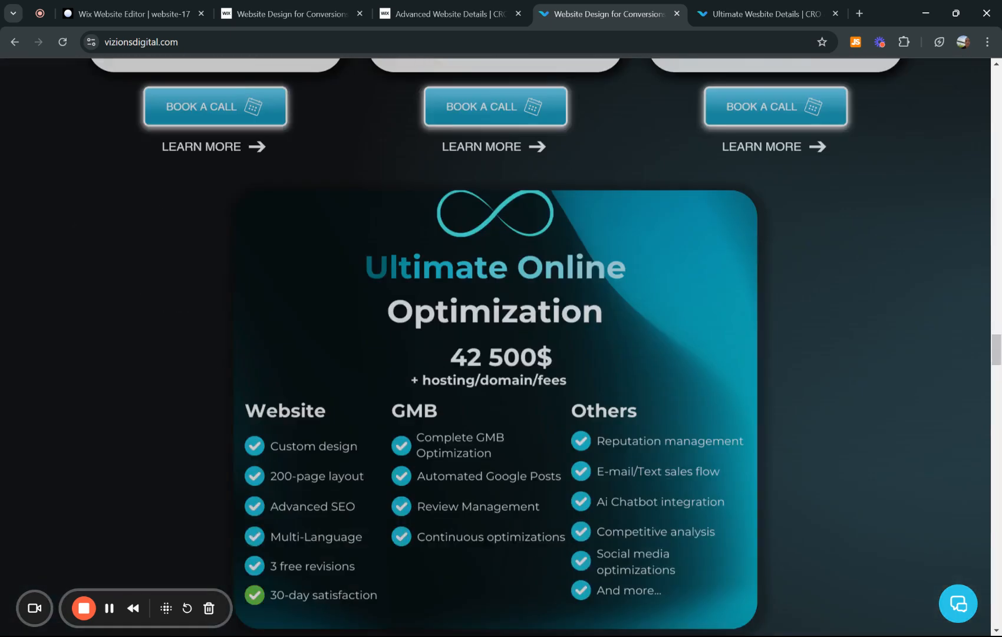
scroll(572, 232, "down", 15)
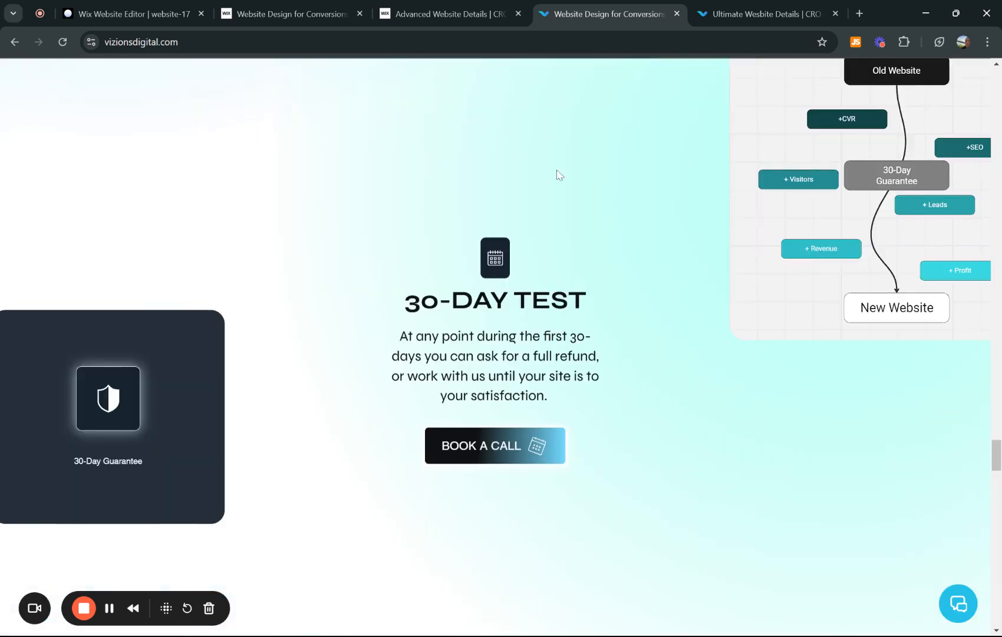
scroll(778, 152, "down", 6)
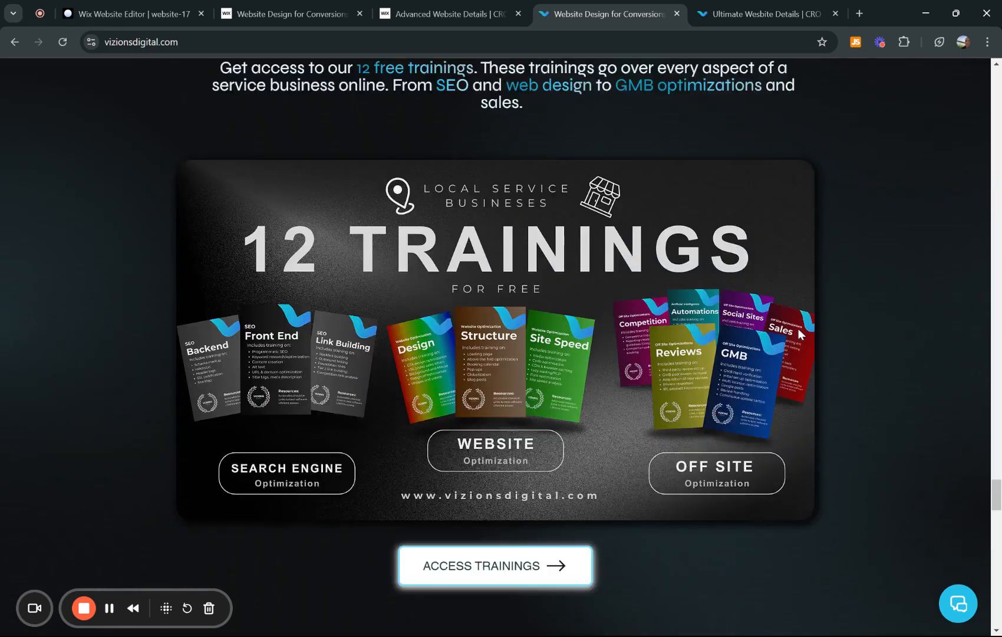
scroll(799, 335, "up", 4)
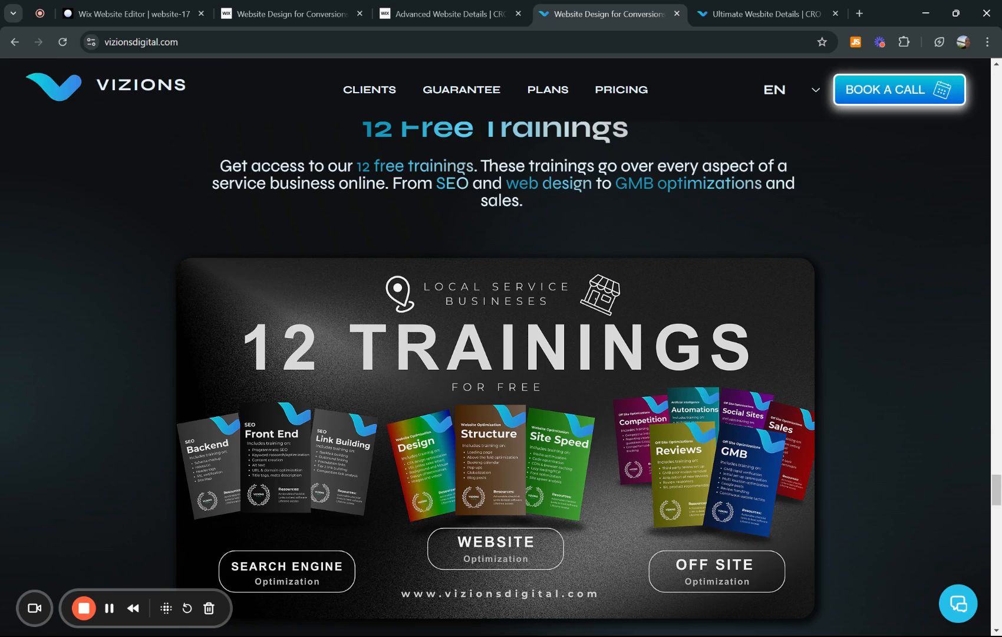
scroll(502, 378, "up", 3)
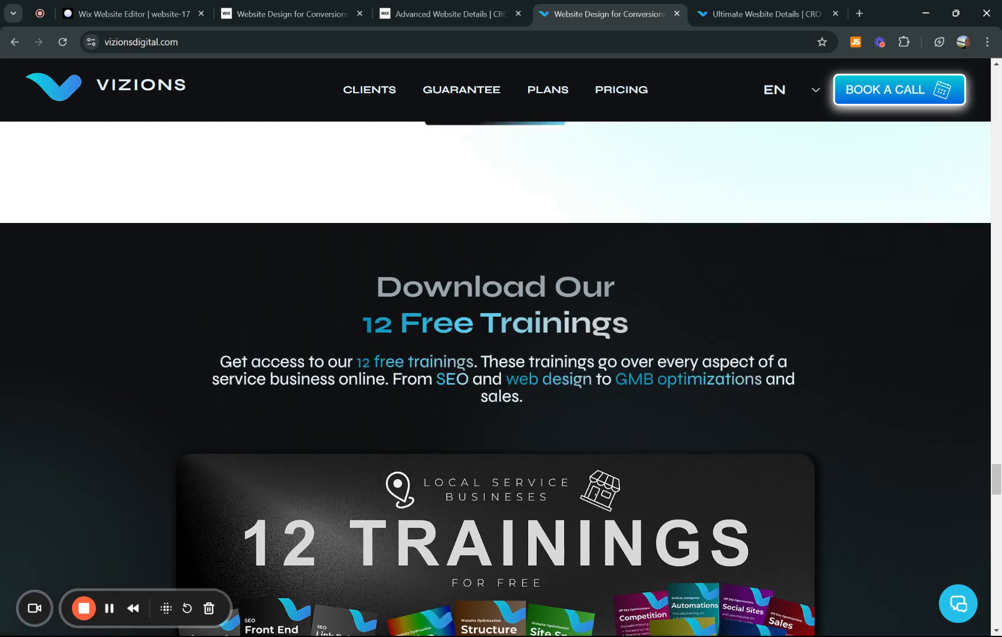
scroll(501, 378, "up", 15)
scroll(502, 377, "up", 15)
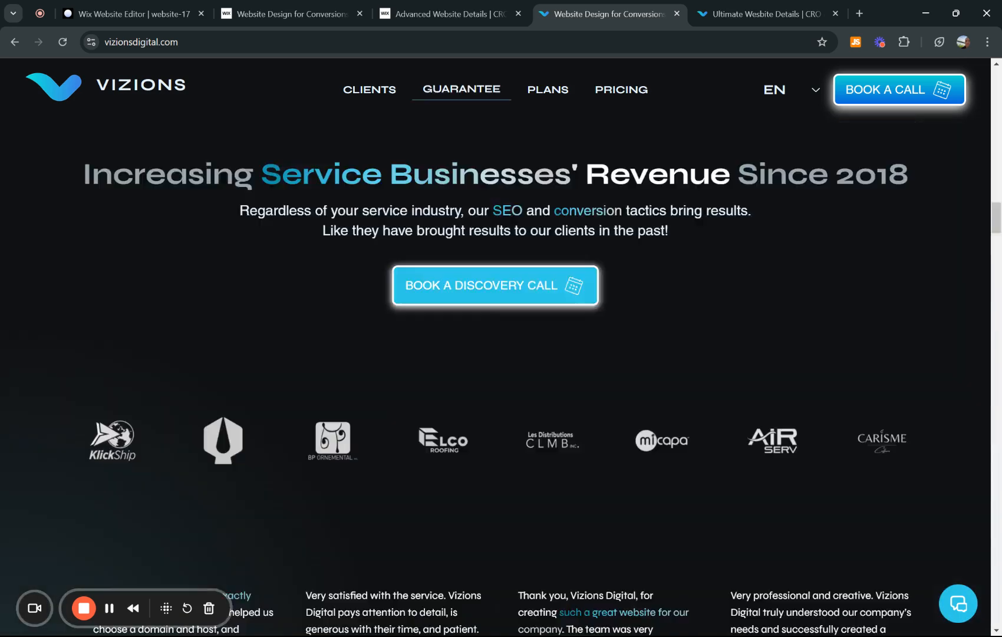